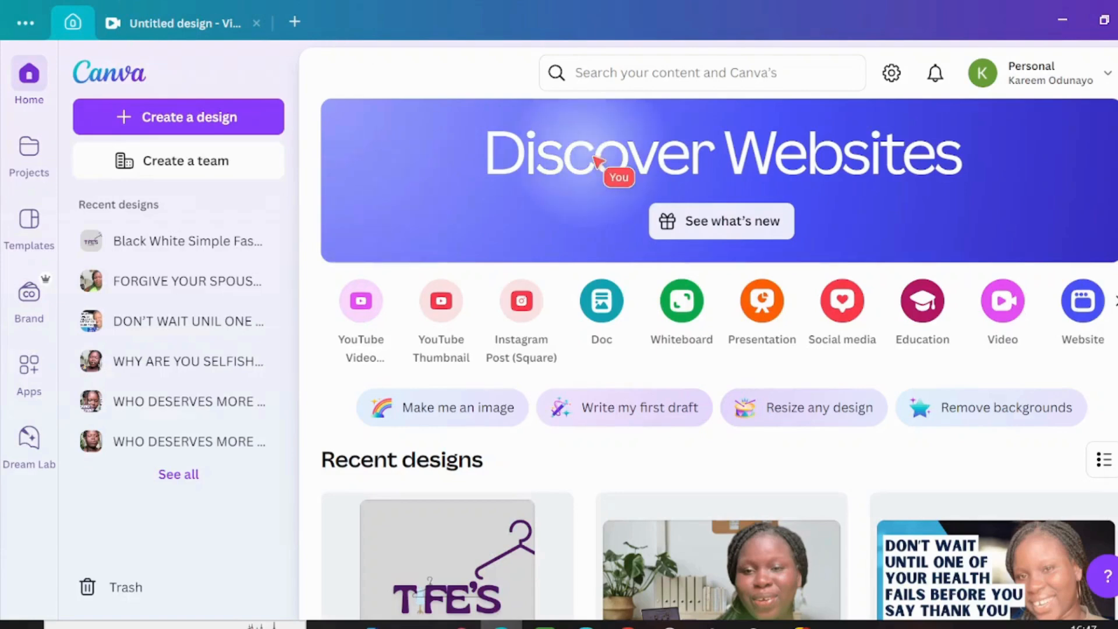
# Step: Create a new blank Logo design at 500 × 500 px
pyautogui.click(224, 118)
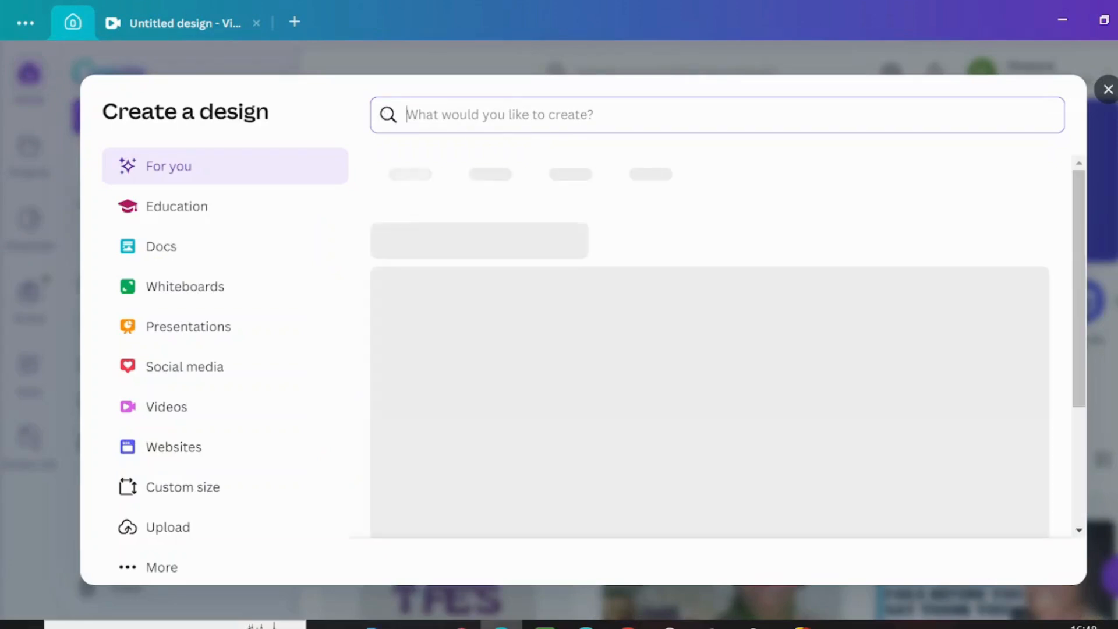
pyautogui.write('LOGO')
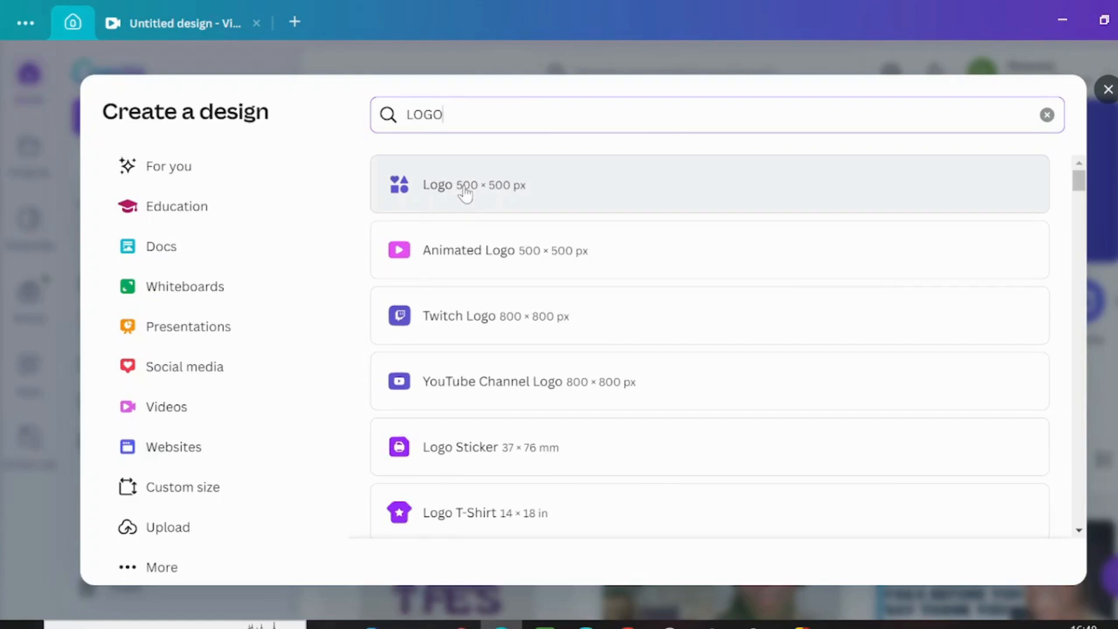
pyautogui.click(465, 192)
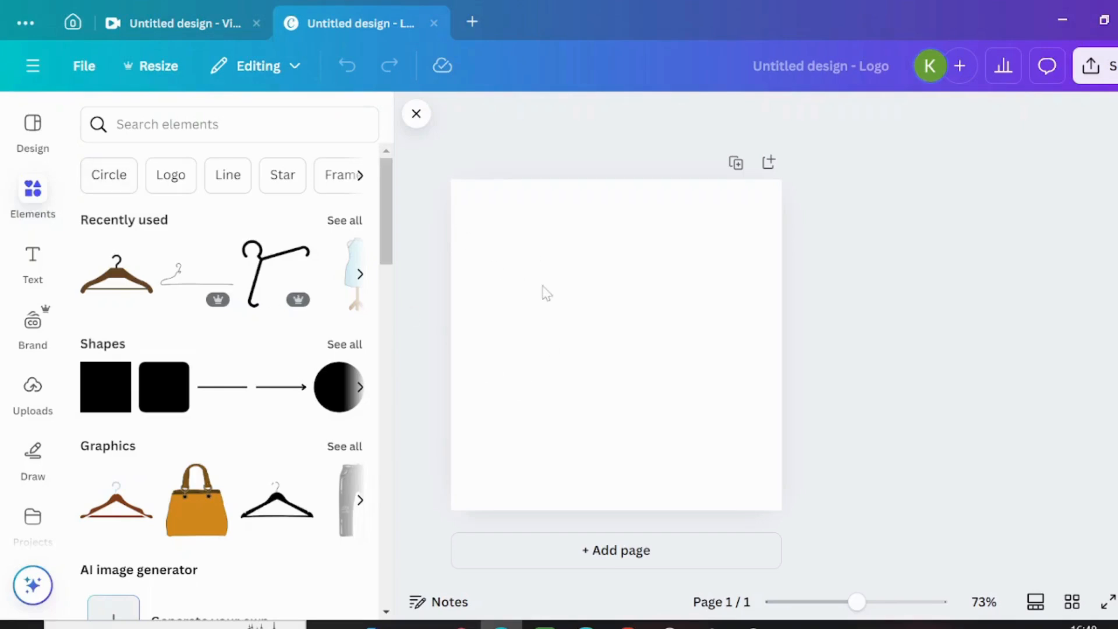
# Step: Set the blank page's background to the light gray swatch in the default solid colors
pyautogui.click(570, 303)
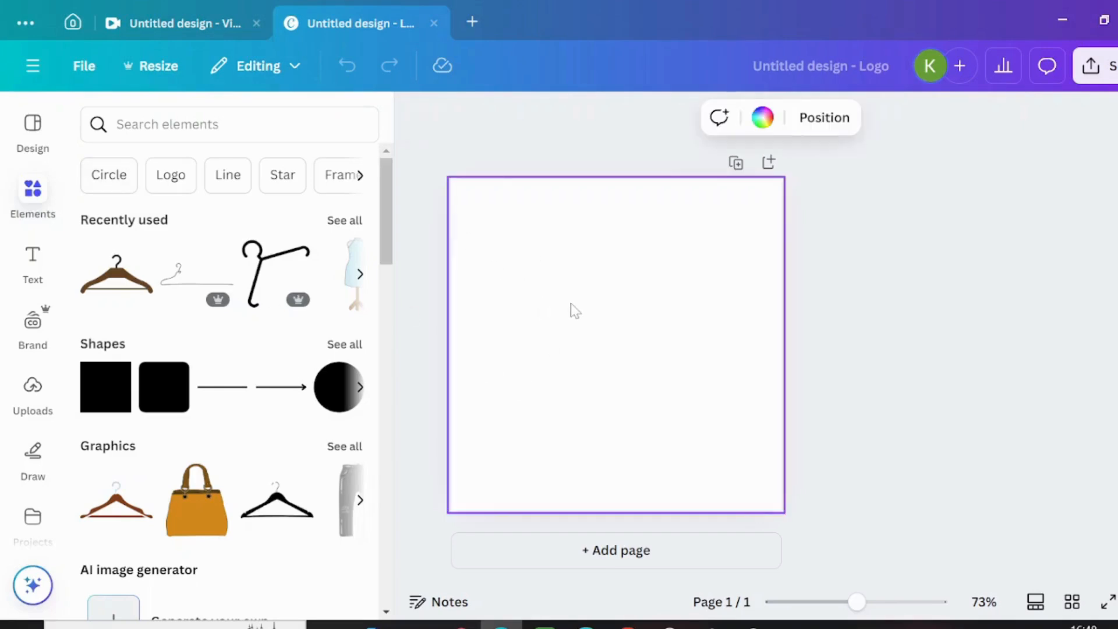
pyautogui.click(762, 119)
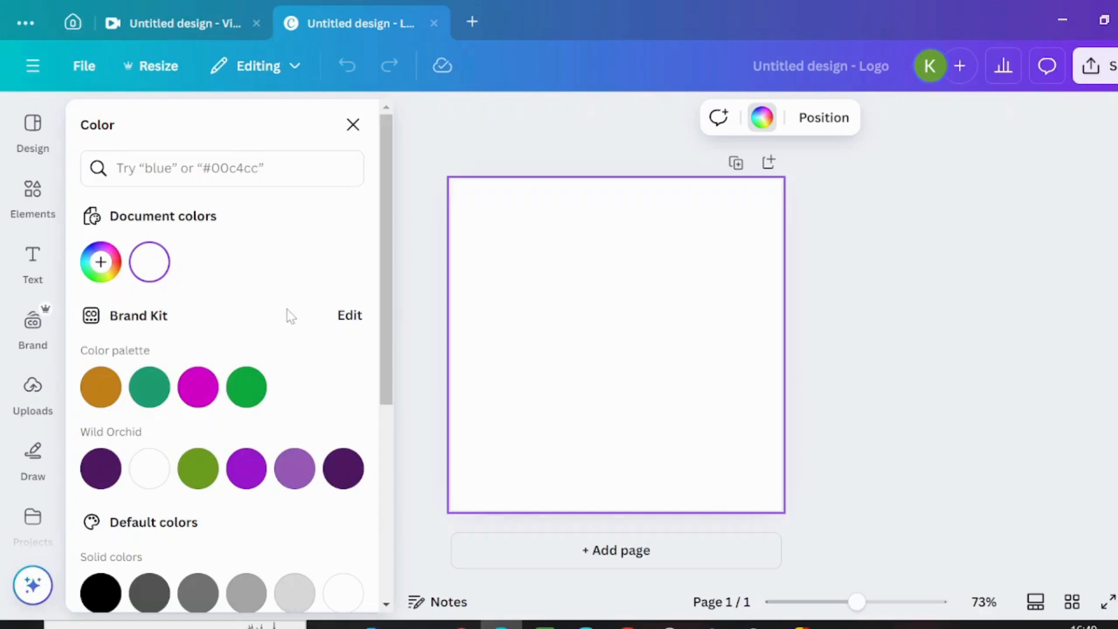
pyautogui.click(292, 599)
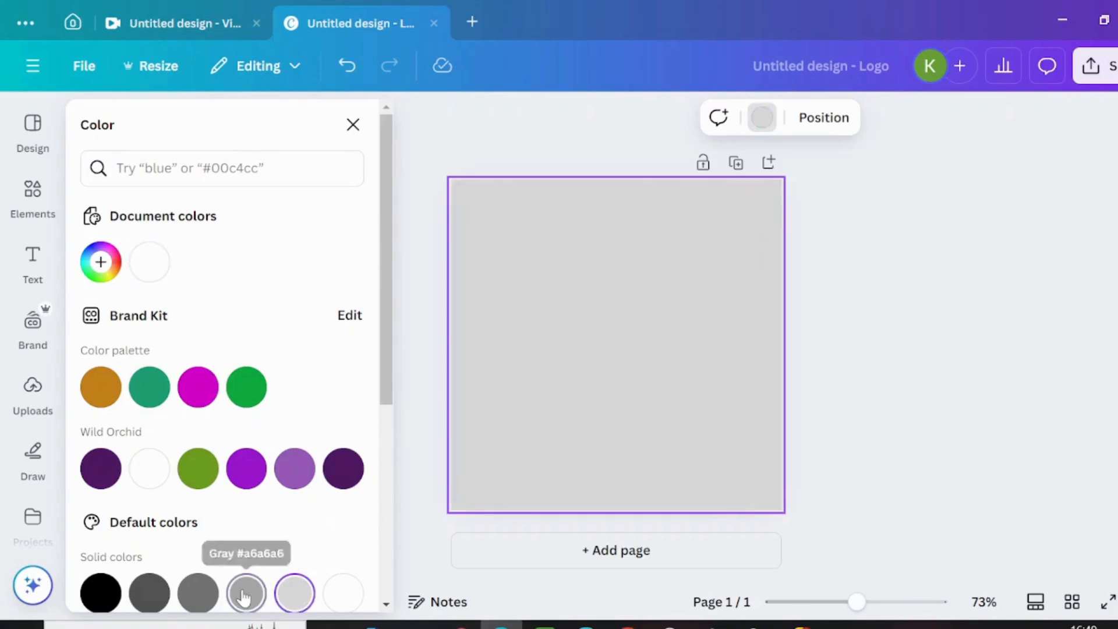
pyautogui.click(244, 597)
pyautogui.click(282, 595)
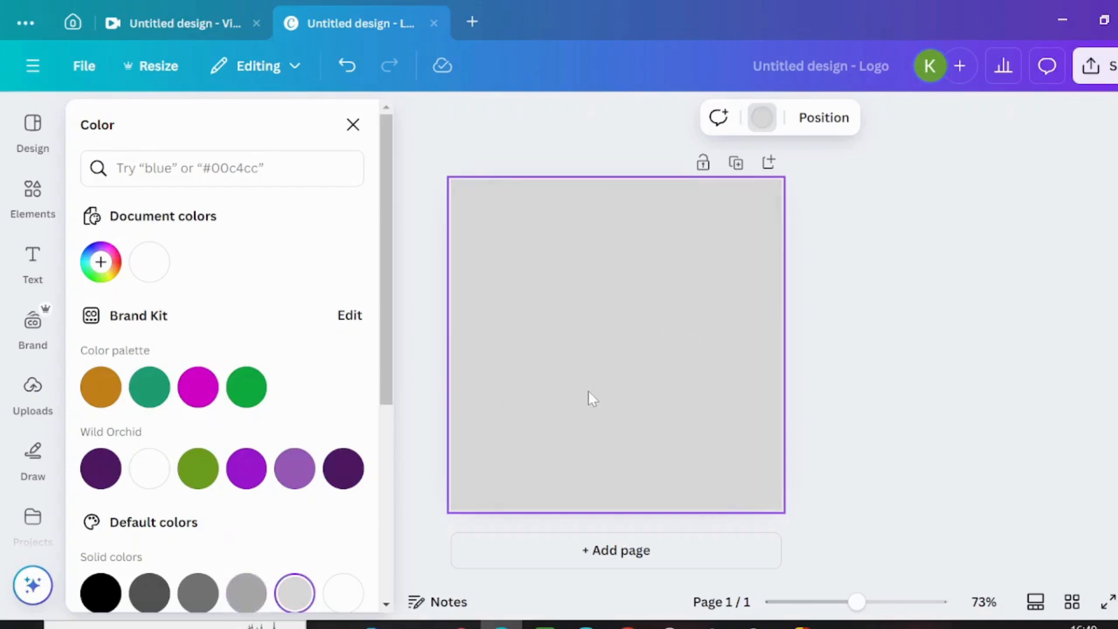
# Step: Add a heading to the page with the text "TIFE'S"
pyautogui.click(33, 193)
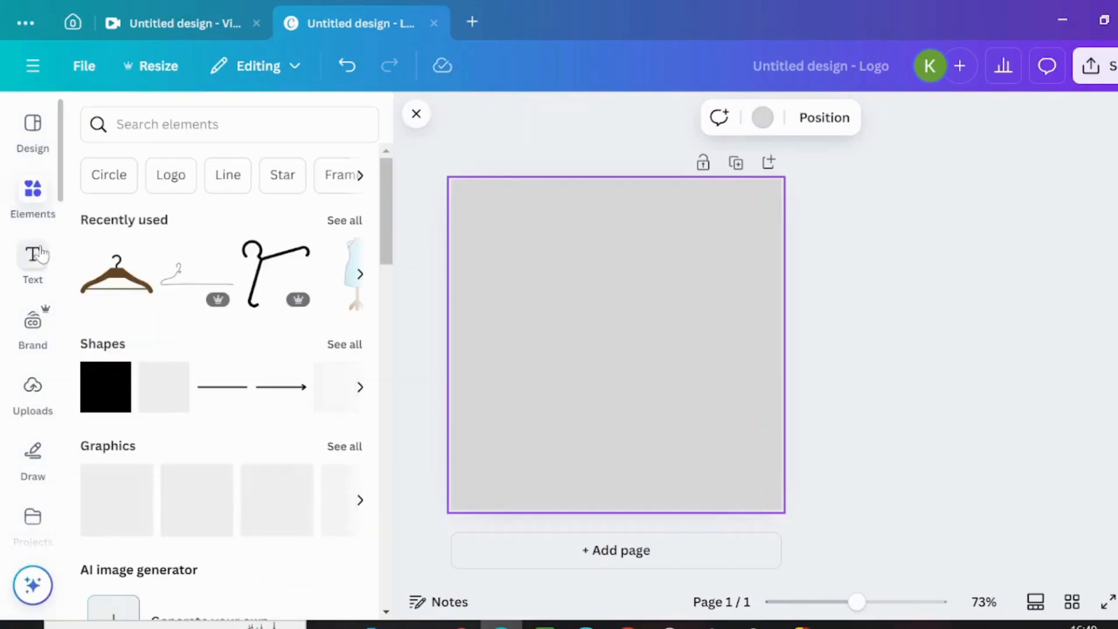
pyautogui.click(34, 257)
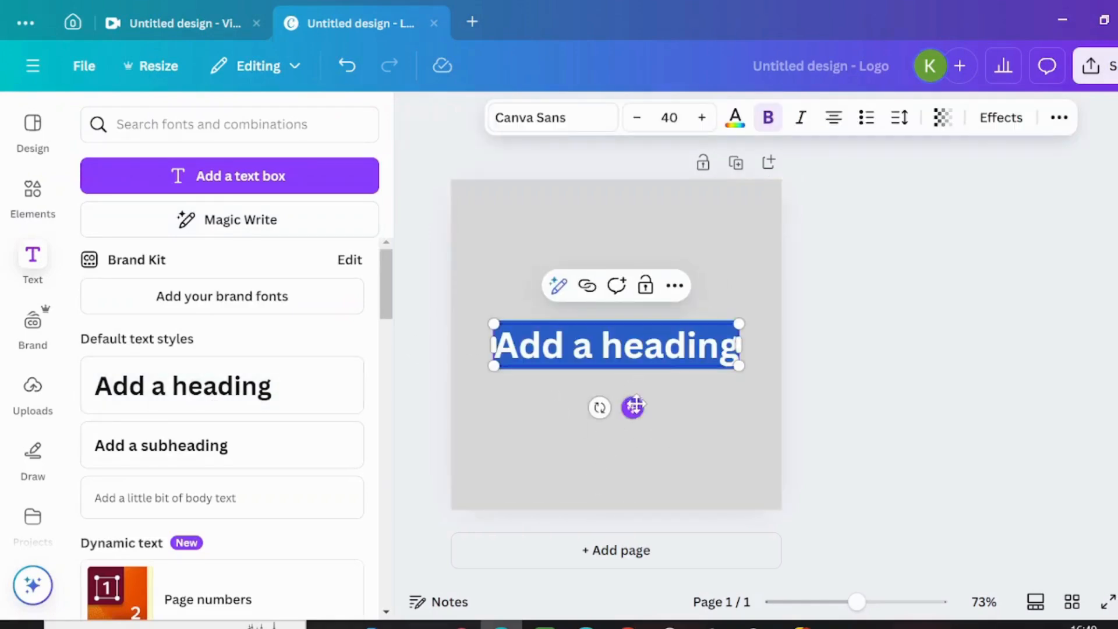
pyautogui.write('T')
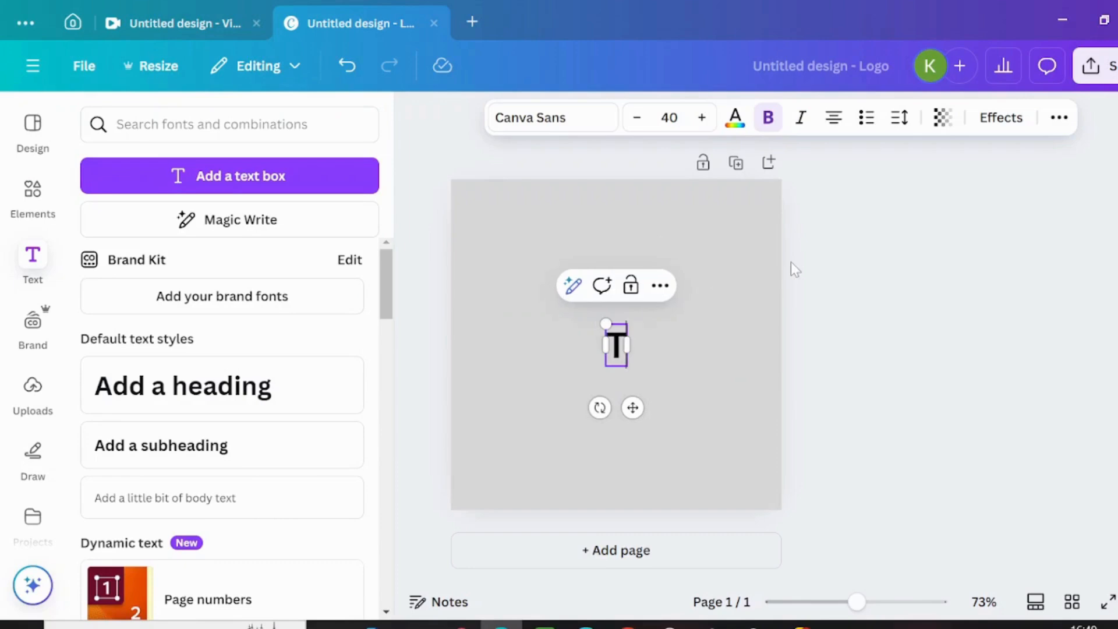
pyautogui.write("IFE'S")
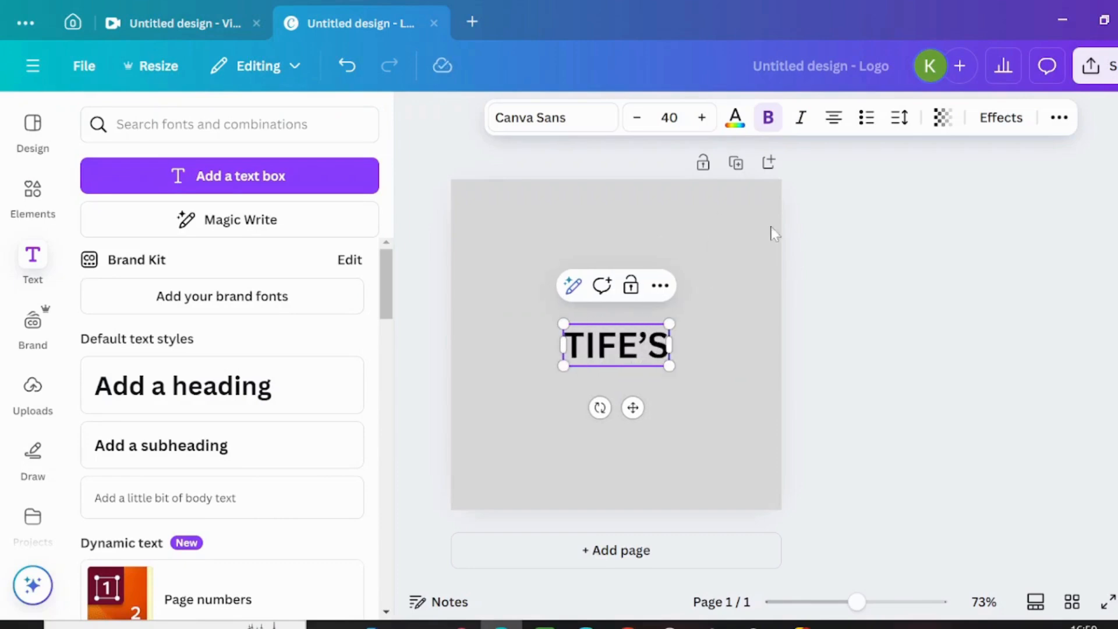
# Step: Search the fonts for "GLIKER" and apply the Gliker font to the TIFE'S heading
pyautogui.click(579, 116)
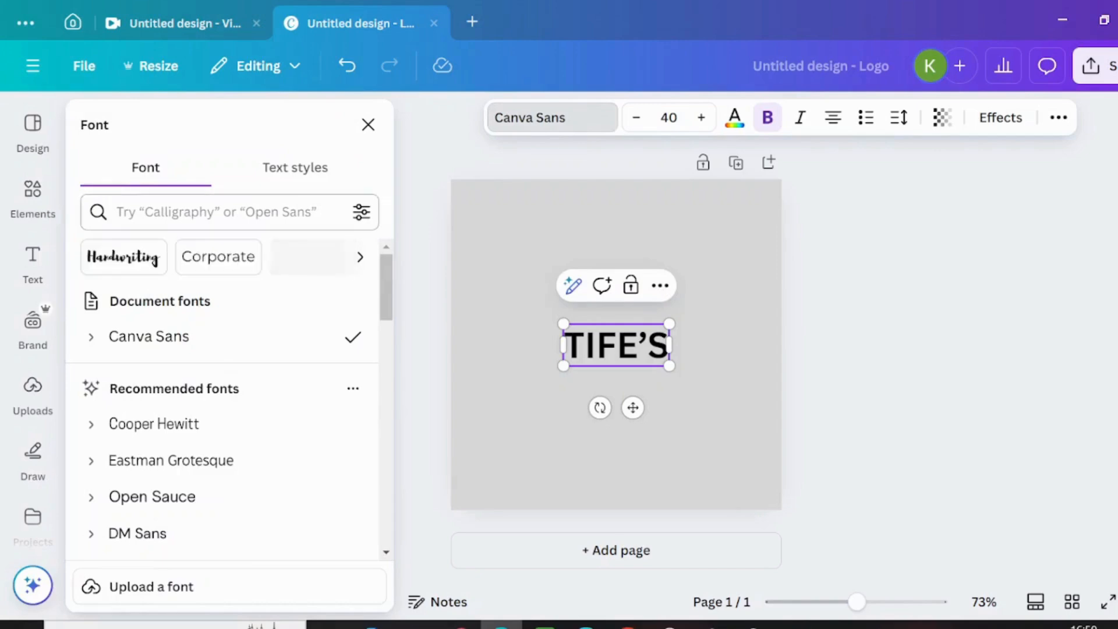
pyautogui.click(216, 212)
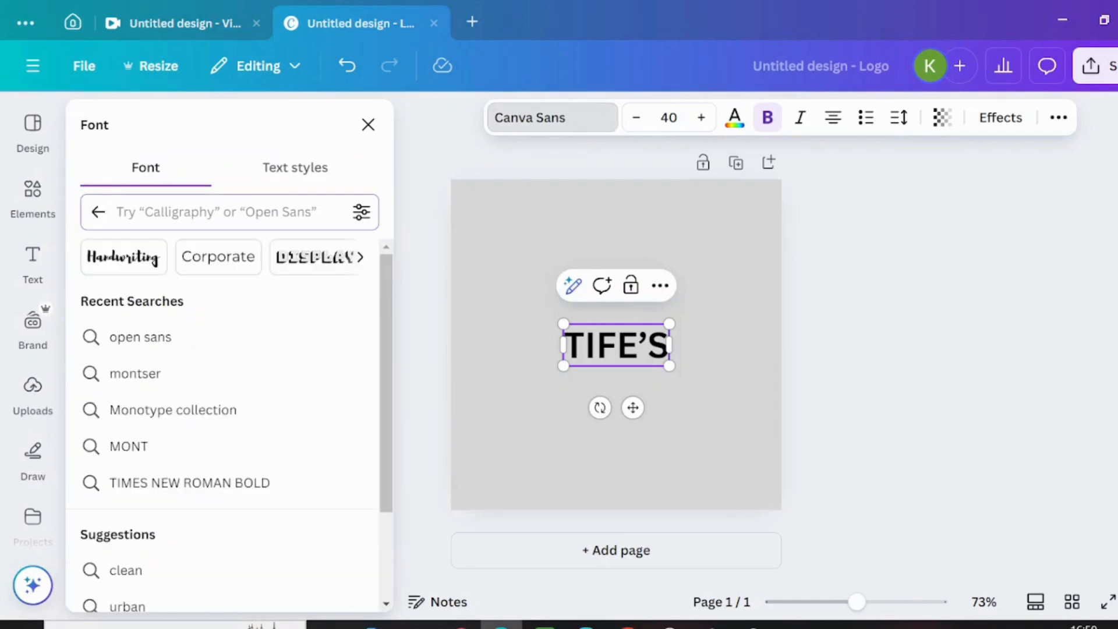
pyautogui.write('GLIKER')
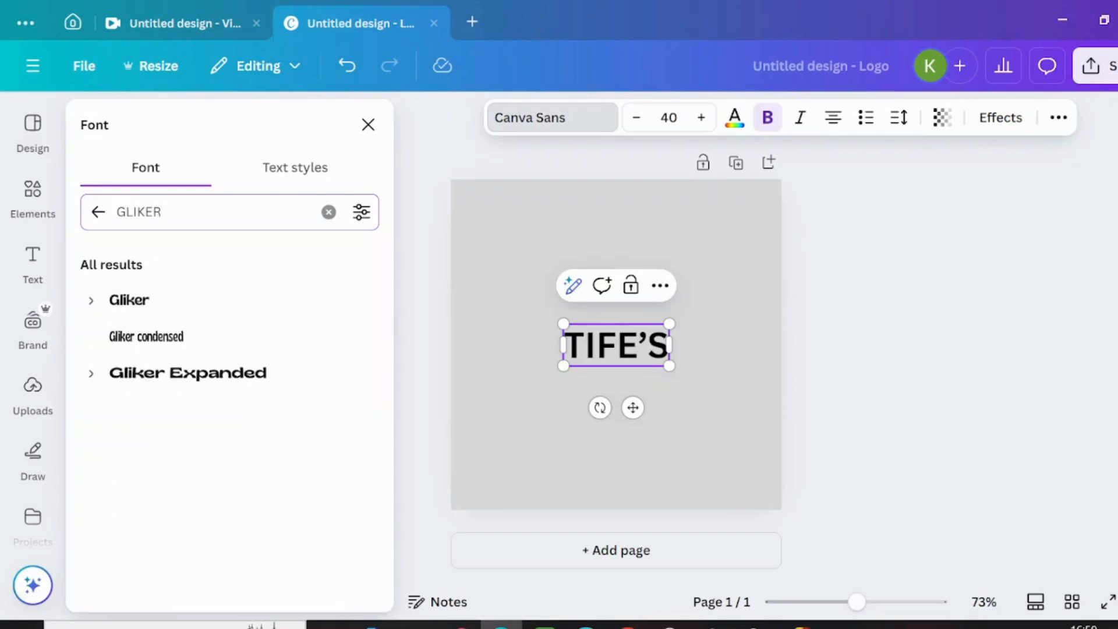
pyautogui.click(123, 302)
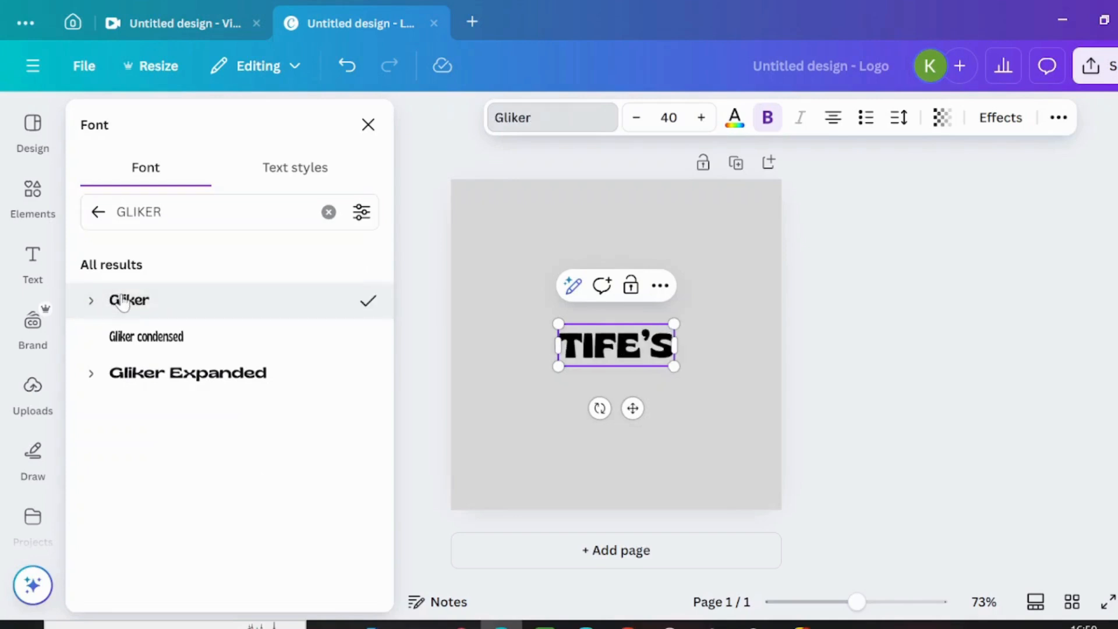
# Step: Enlarge the centered heading to about size 84.2 and delete its letter I so it reads "TFE'S"
pyautogui.moveTo(554, 320); pyautogui.dragTo(454, 313)
pyautogui.moveTo(669, 369); pyautogui.dragTo(703, 380)
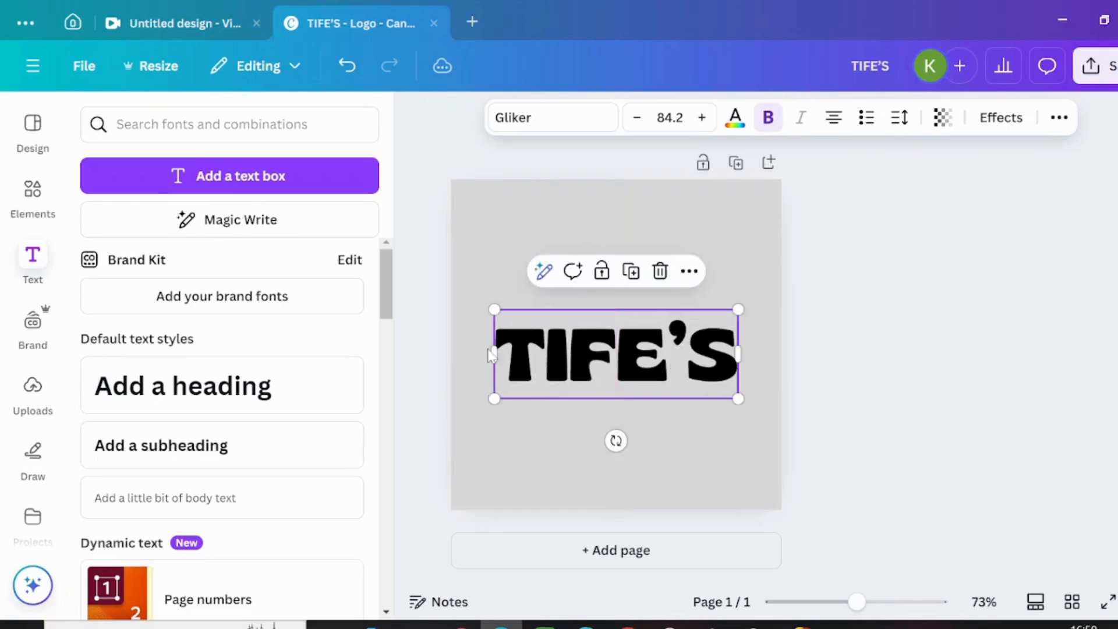
pyautogui.click(570, 363)
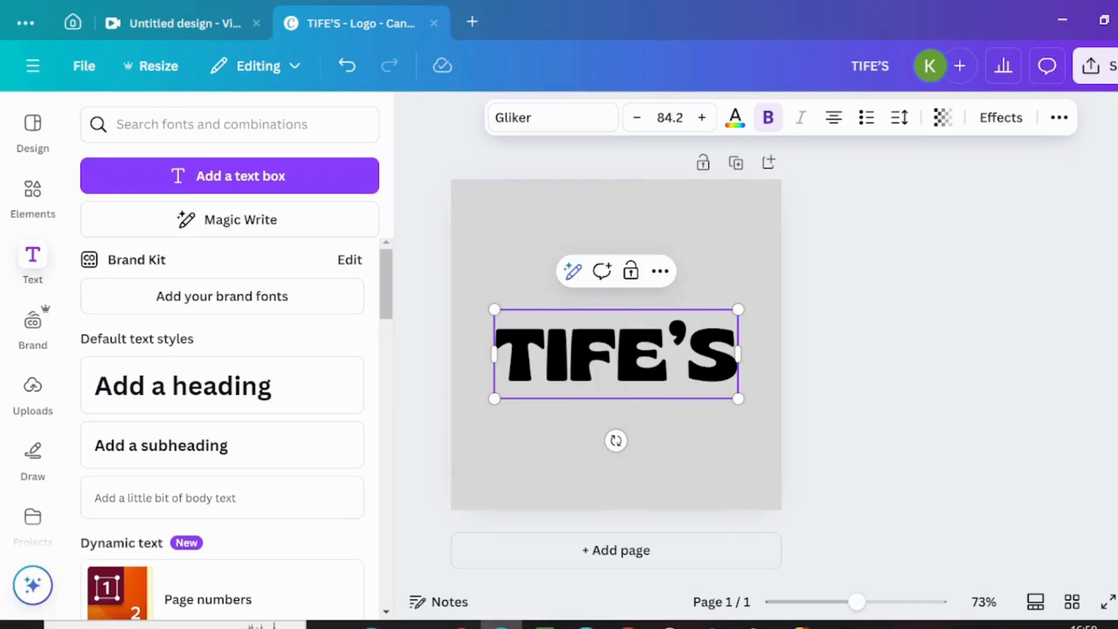
pyautogui.press('BackSpace')
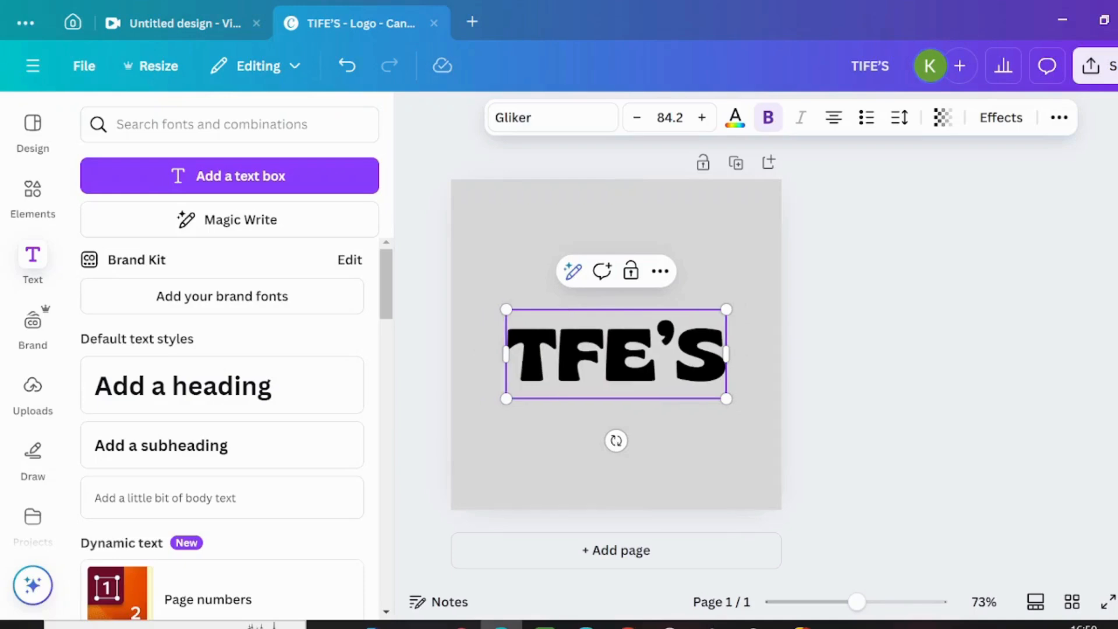
# Step: Place the blue dress mannequin graphic from the recently used elements on the page, beside the letter T
pyautogui.click(25, 196)
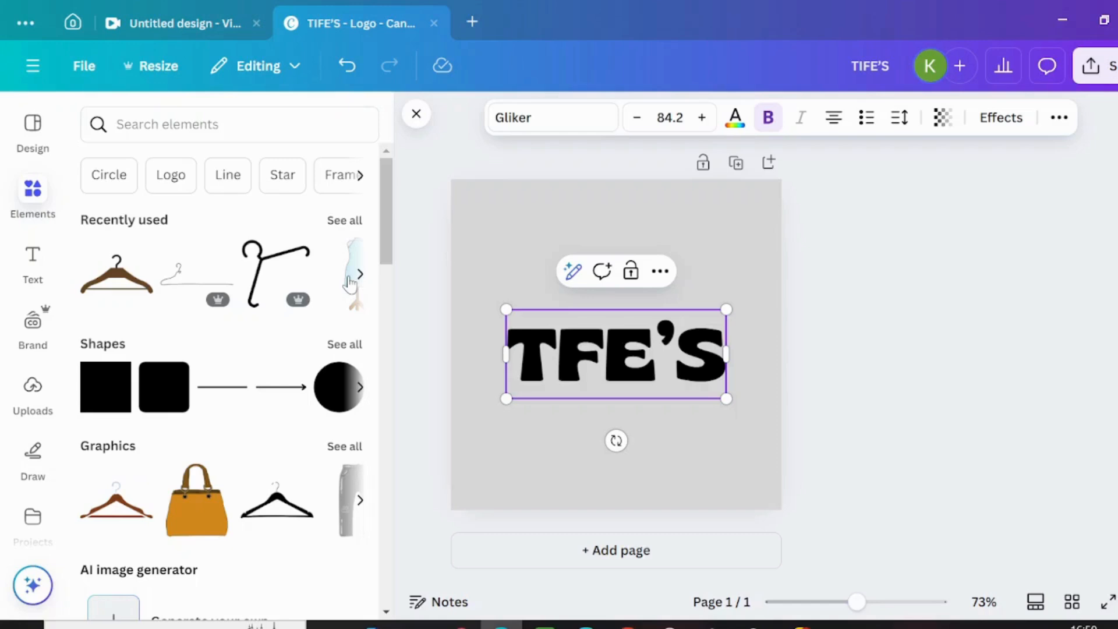
pyautogui.click(345, 221)
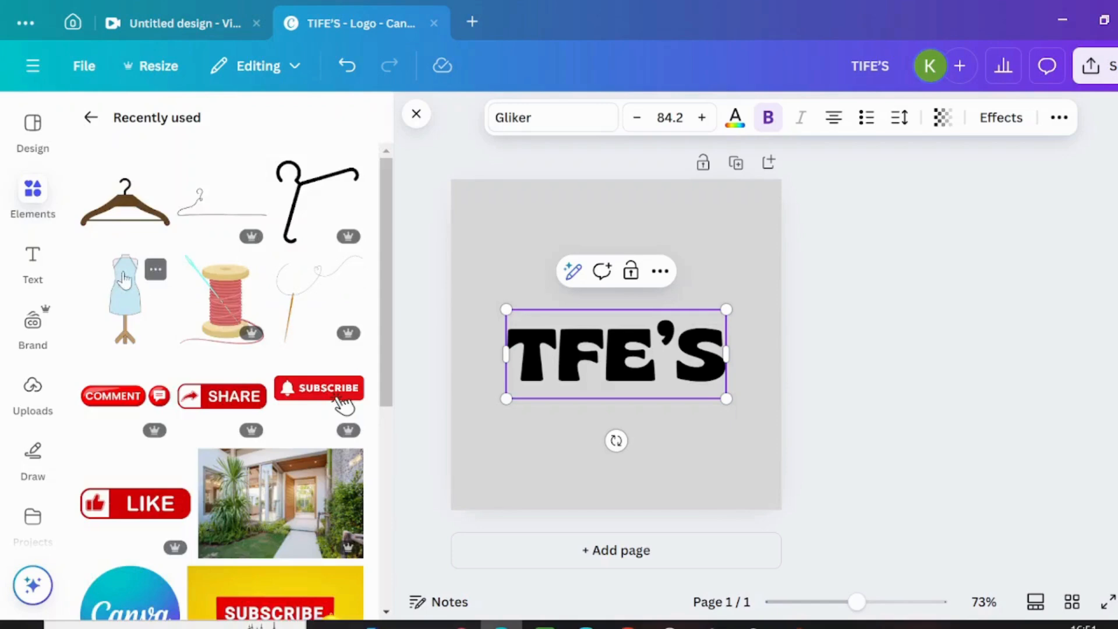
pyautogui.click(155, 269)
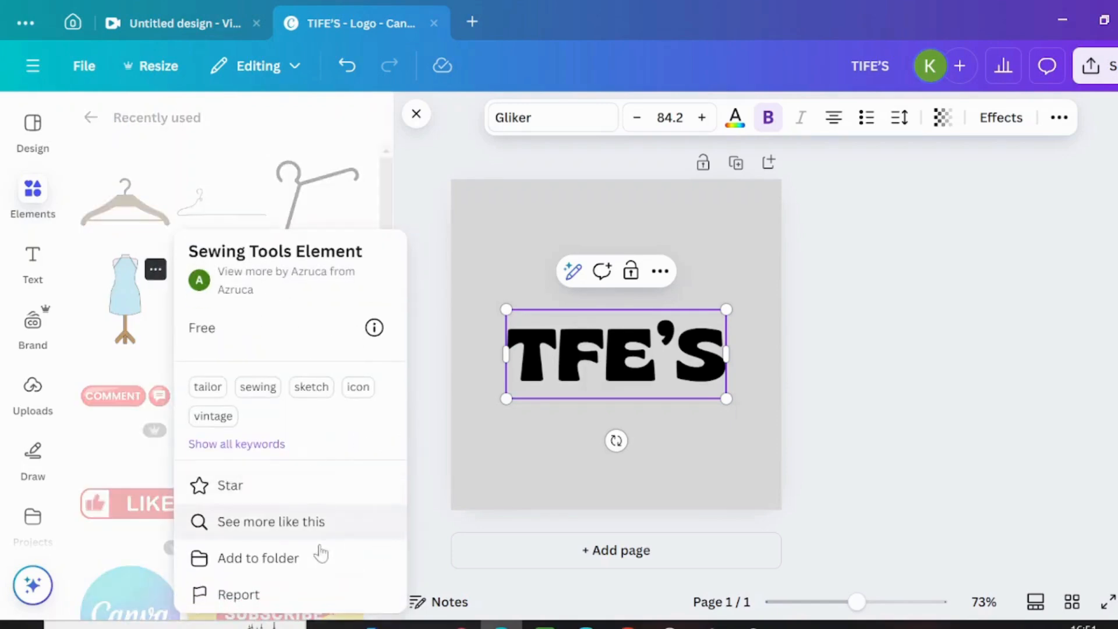
pyautogui.click(124, 283)
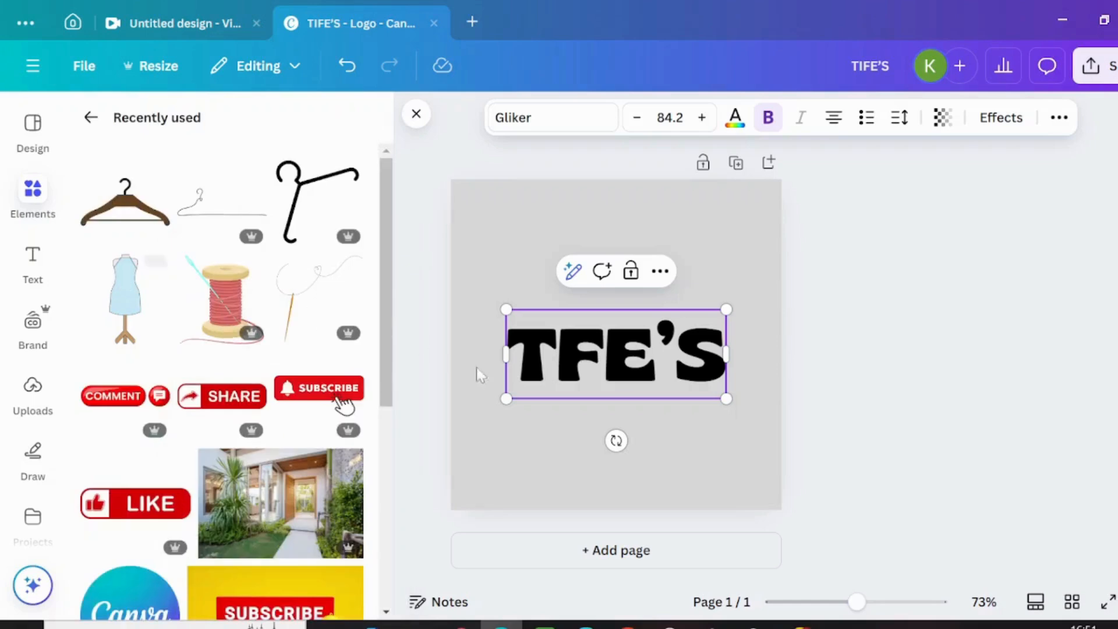
pyautogui.moveTo(95, 294); pyautogui.dragTo(498, 401)
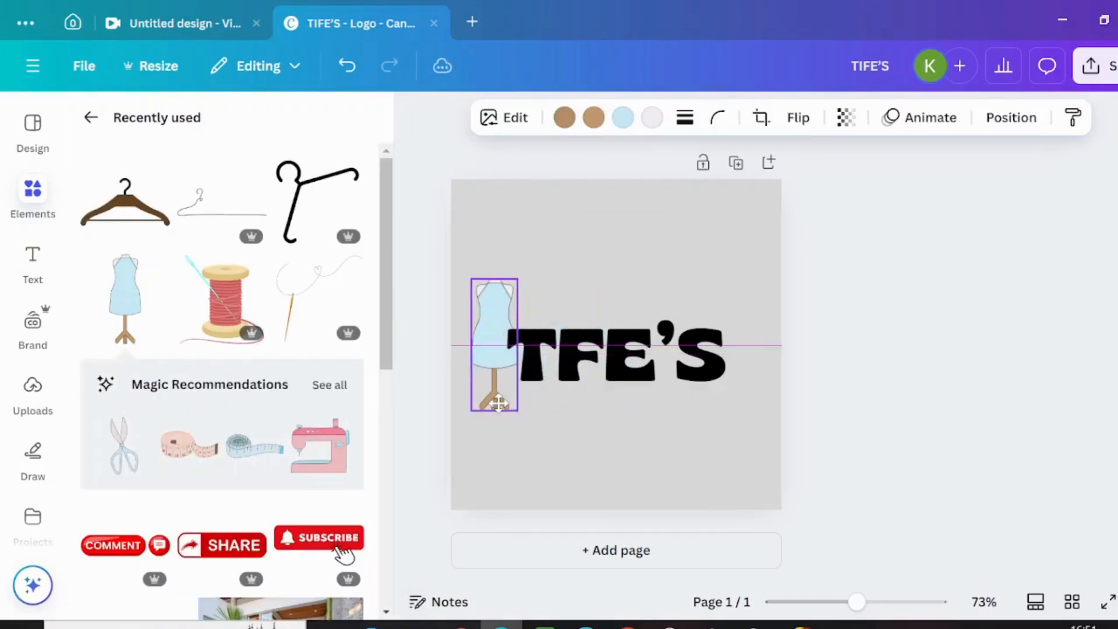
# Step: Add a space between T and F, and shrink the mannequin to fit the gap as the letter I
pyautogui.click(559, 356)
pyautogui.click(561, 349)
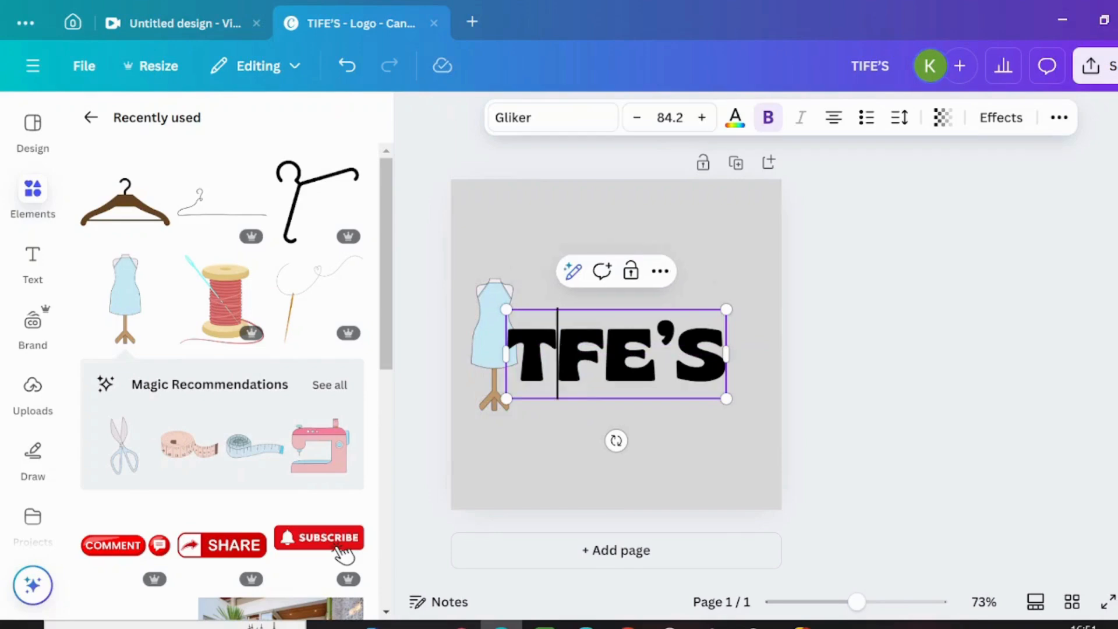
pyautogui.click(493, 291)
pyautogui.moveTo(493, 291); pyautogui.dragTo(551, 345)
pyautogui.moveTo(571, 401); pyautogui.dragTo(556, 375)
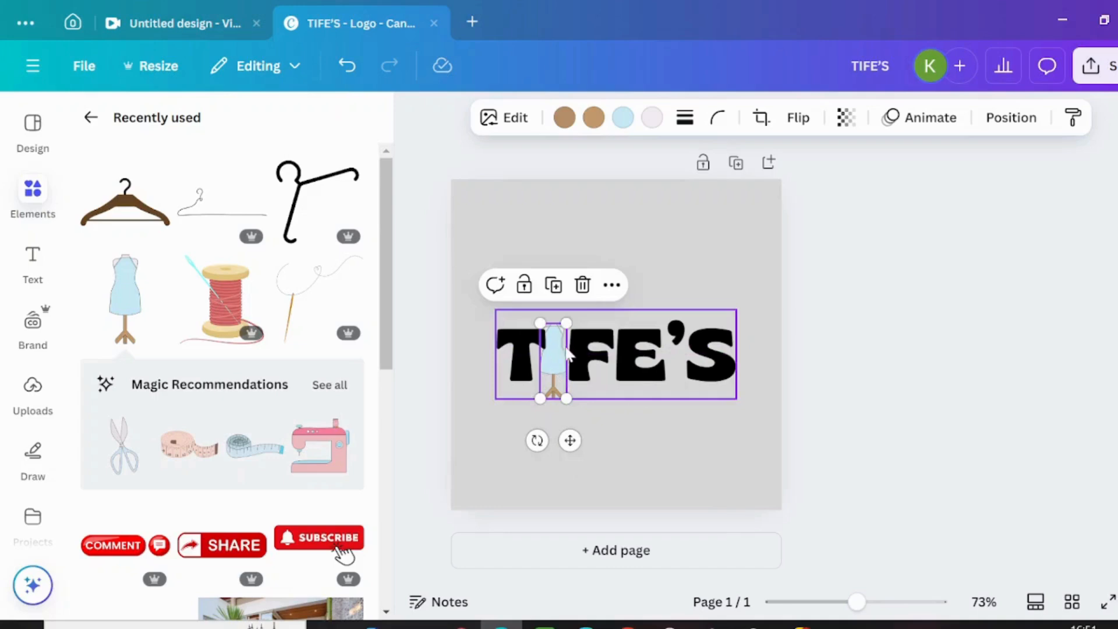
pyautogui.moveTo(568, 324); pyautogui.dragTo(558, 367)
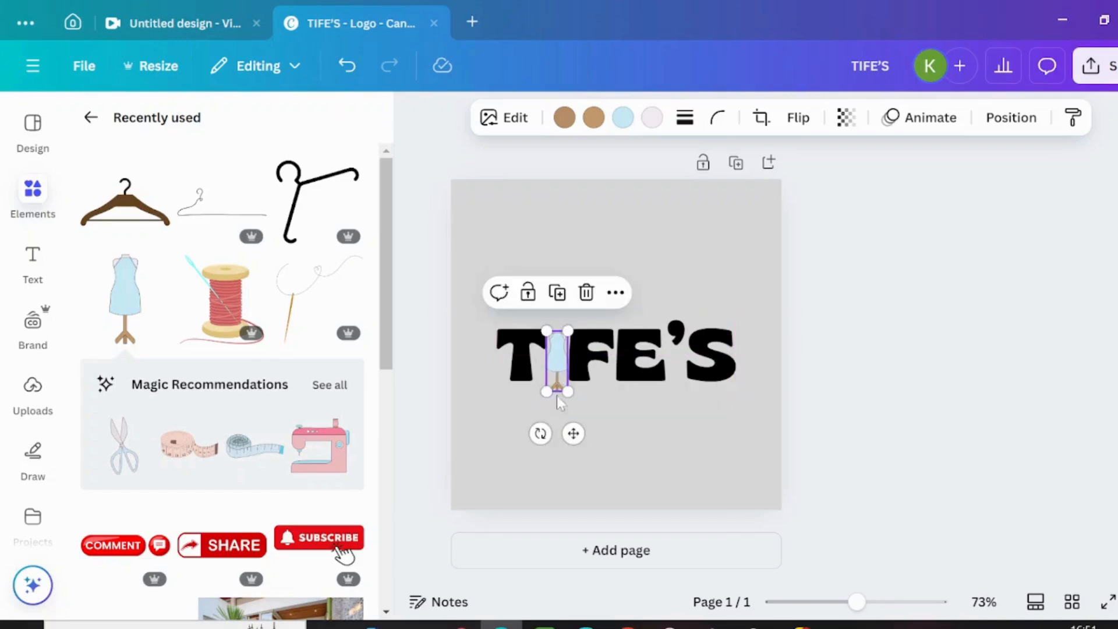
pyautogui.moveTo(560, 388); pyautogui.dragTo(557, 382)
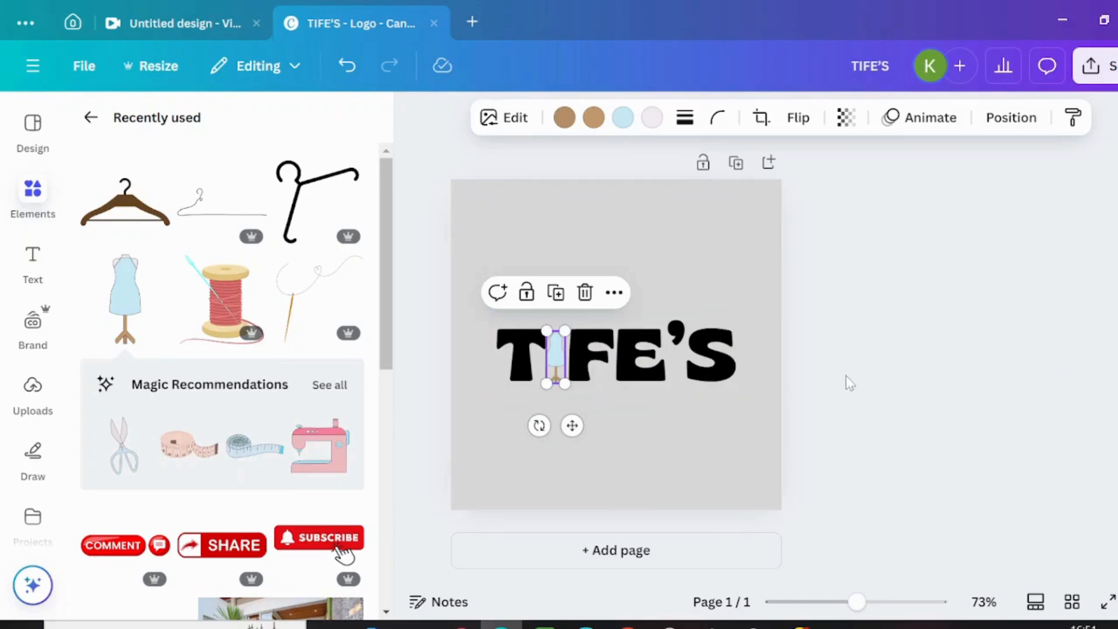
# Step: Move the mannequin layer above the text layer in the stacking order
pyautogui.click(1015, 119)
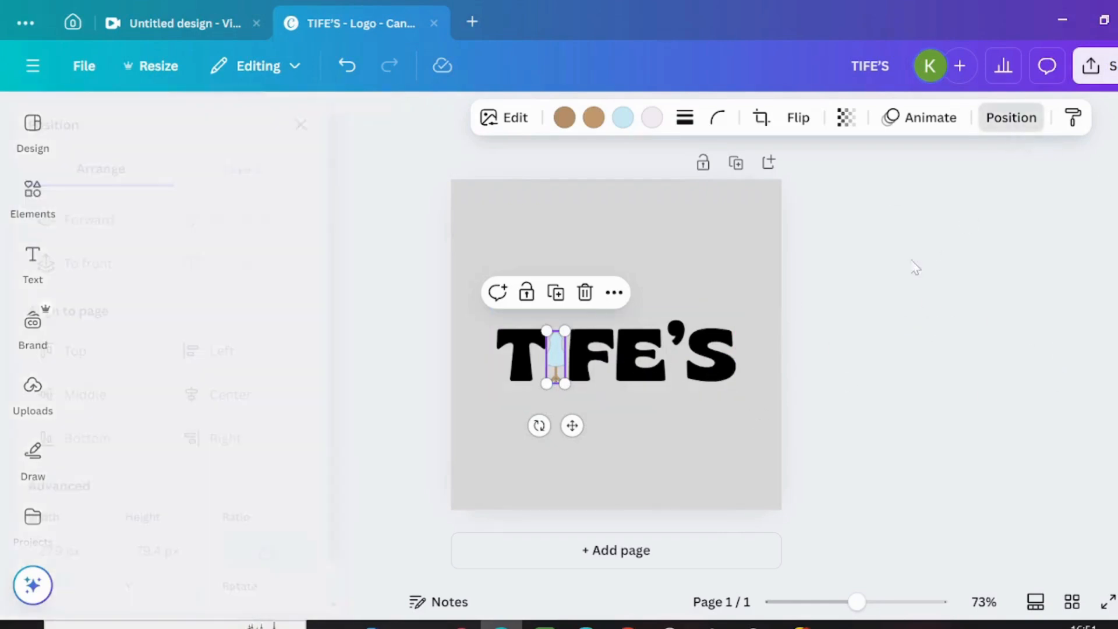
pyautogui.click(320, 175)
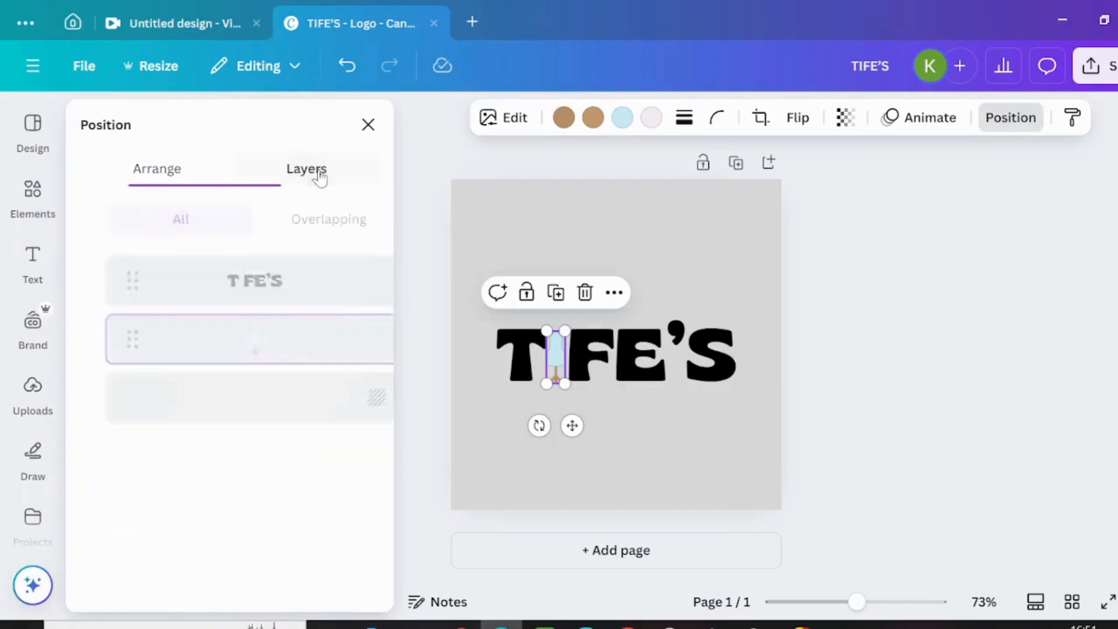
pyautogui.moveTo(232, 344); pyautogui.dragTo(252, 265)
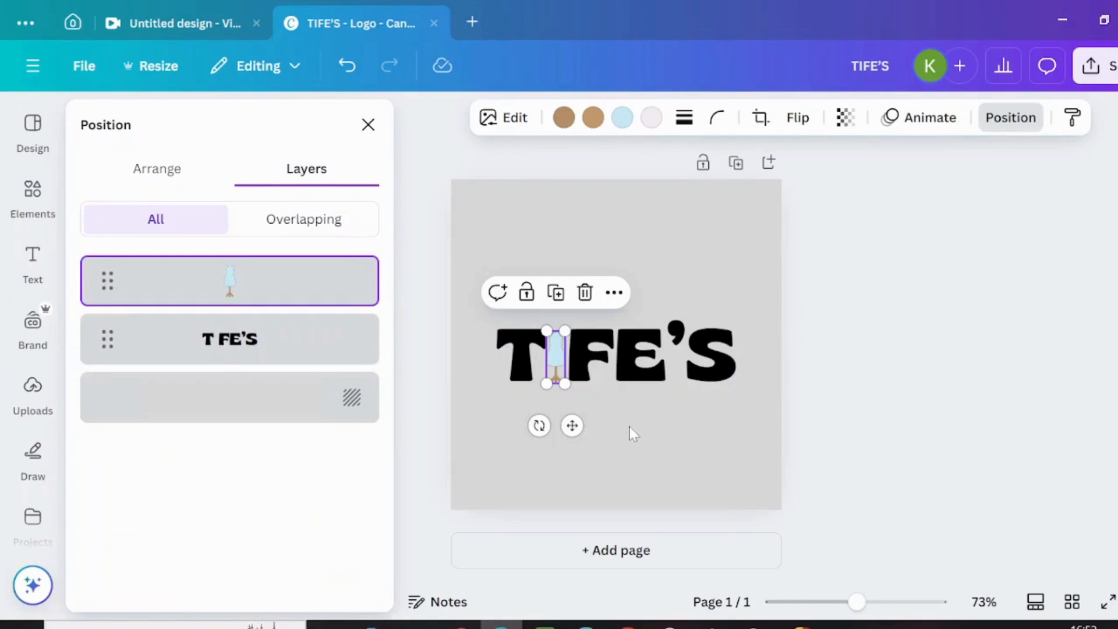
pyautogui.click(674, 432)
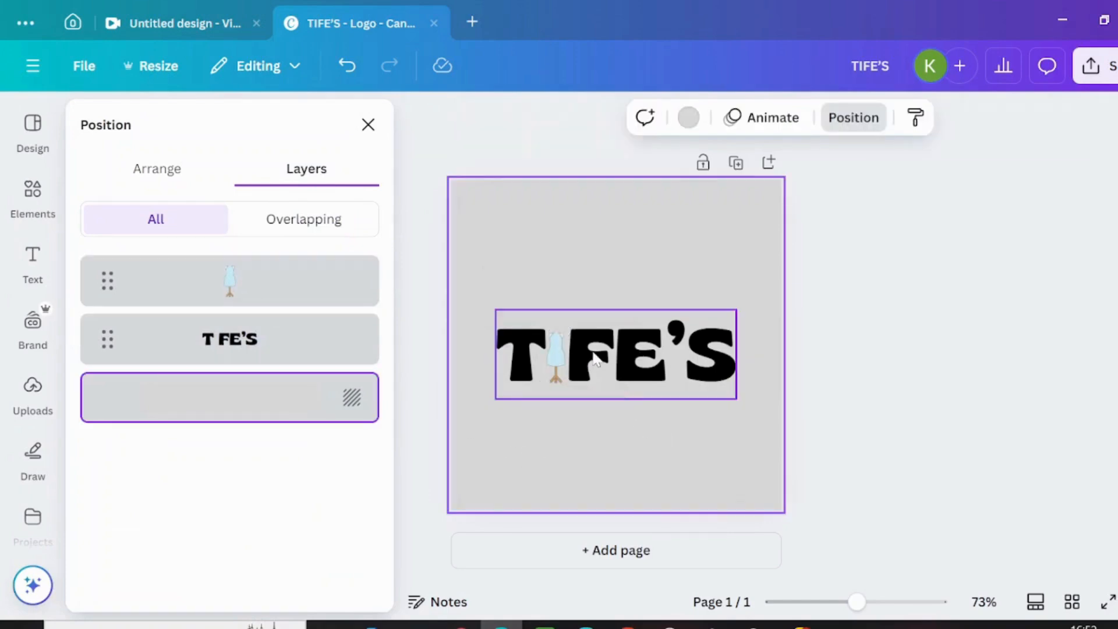
# Step: Align the heading text to the vertical middle of the page
pyautogui.click(594, 358)
pyautogui.click(689, 271)
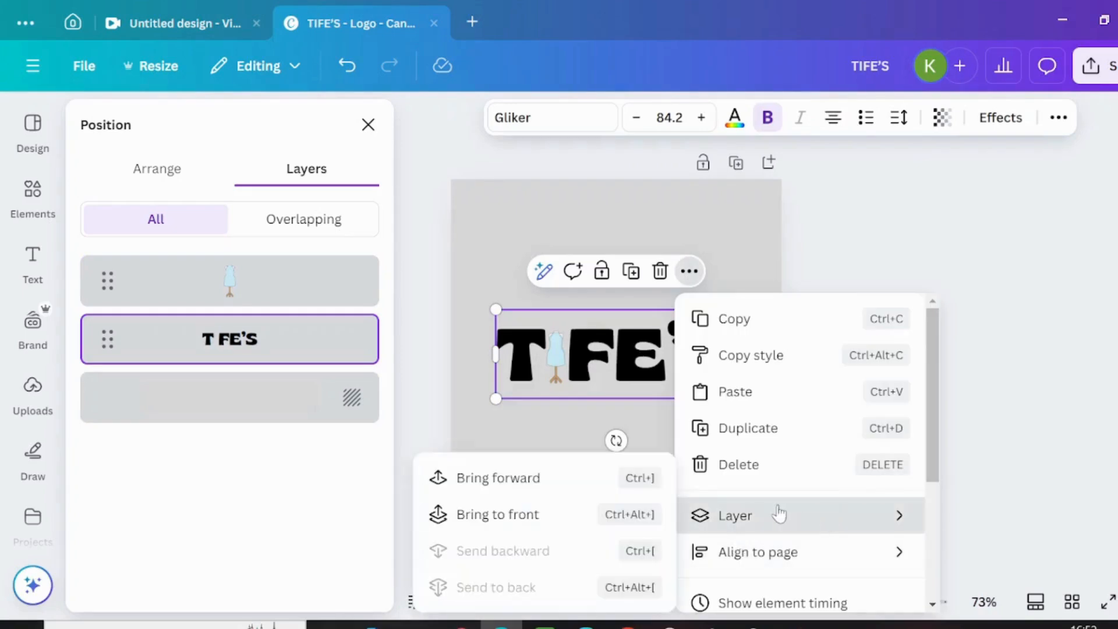
pyautogui.moveTo(755, 551)
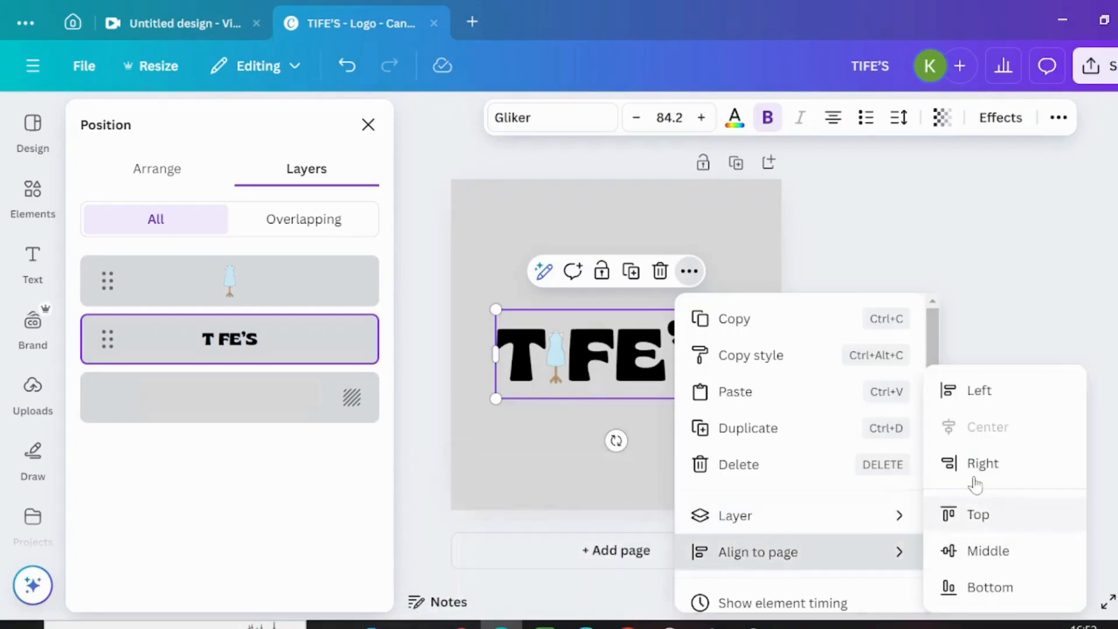
pyautogui.click(988, 549)
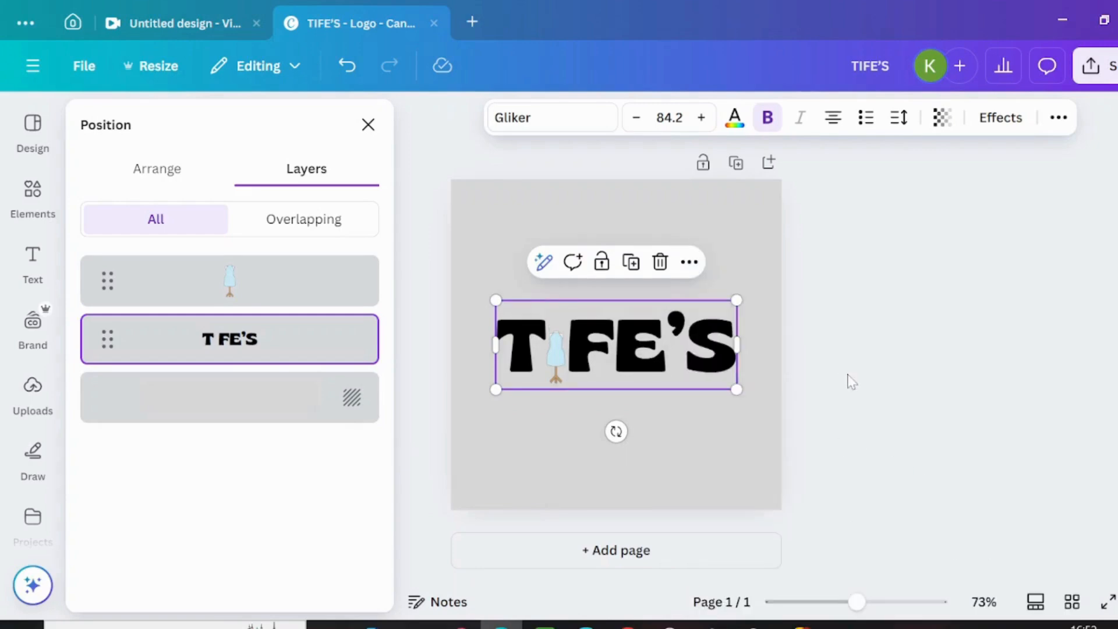
# Step: Nudge the mannequin up to line up with the letters in the gap between T and F
pyautogui.click(550, 344)
pyautogui.click(550, 348)
pyautogui.moveTo(550, 350); pyautogui.dragTo(552, 344)
# Step: Recolor the heading text to the dark purple from the Wild Orchid palette
pyautogui.click(712, 350)
pyautogui.click(735, 120)
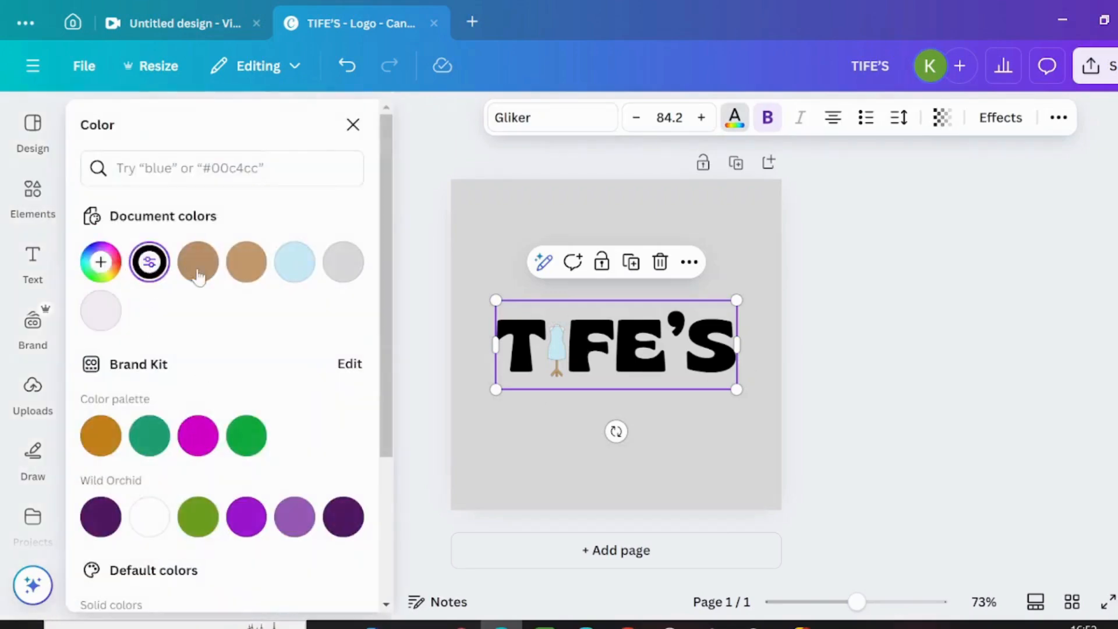
pyautogui.click(344, 526)
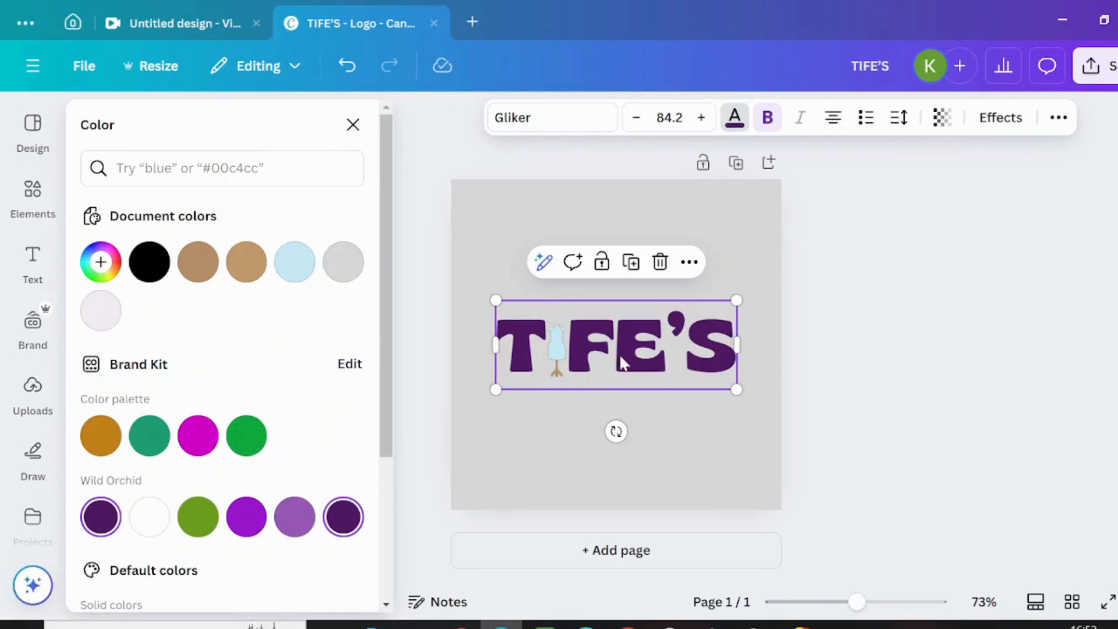
# Step: Add a subheading reading "Clothing store" below the TIFE'S heading
pyautogui.click(32, 263)
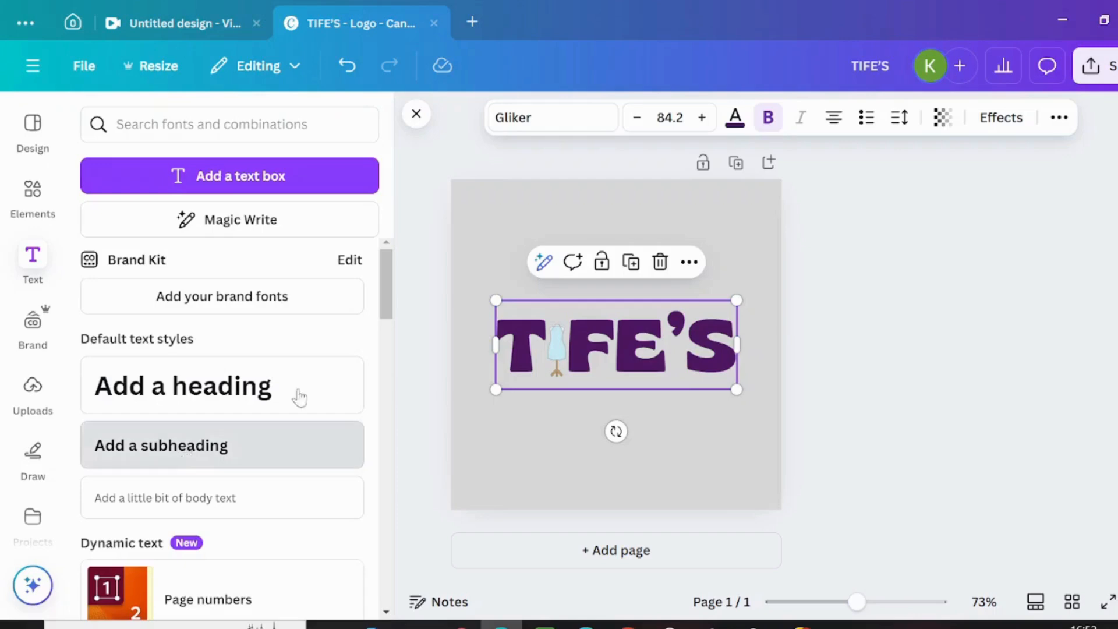
pyautogui.click(184, 456)
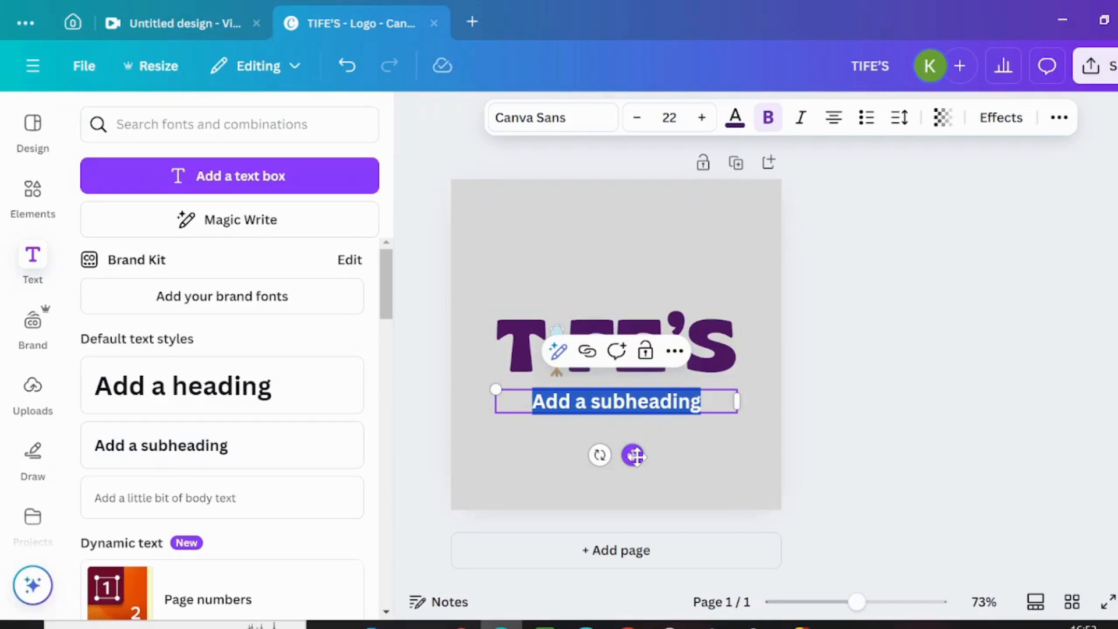
pyautogui.write('Clothi')
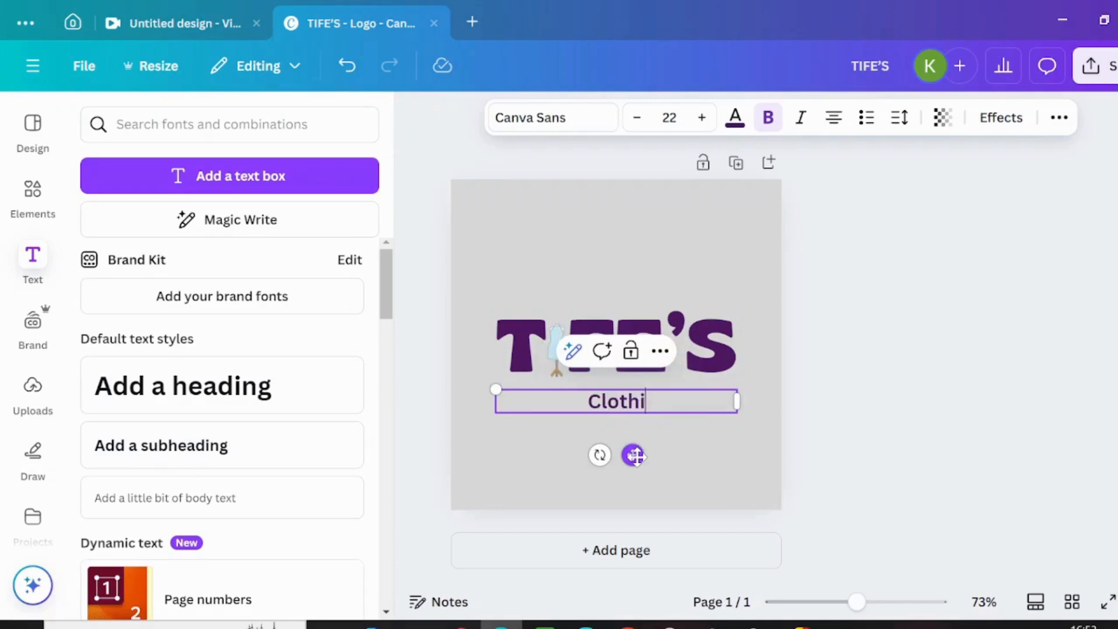
pyautogui.write('ng store')
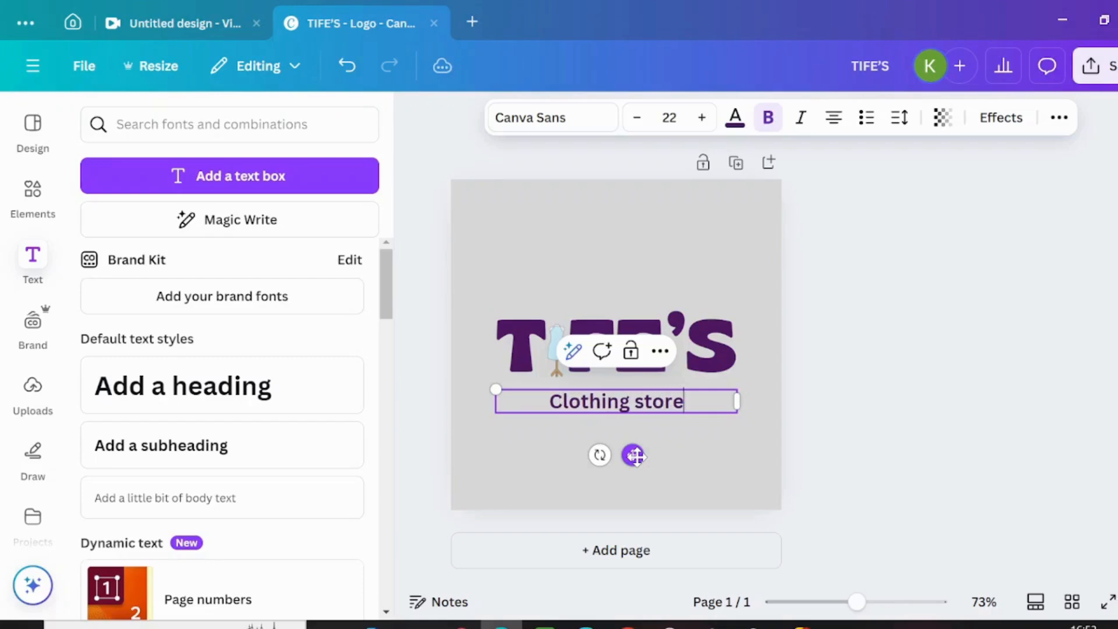
# Step: Set the subheading in Gliker at size 19 and shift it slightly to the right beneath the heading
pyautogui.click(531, 117)
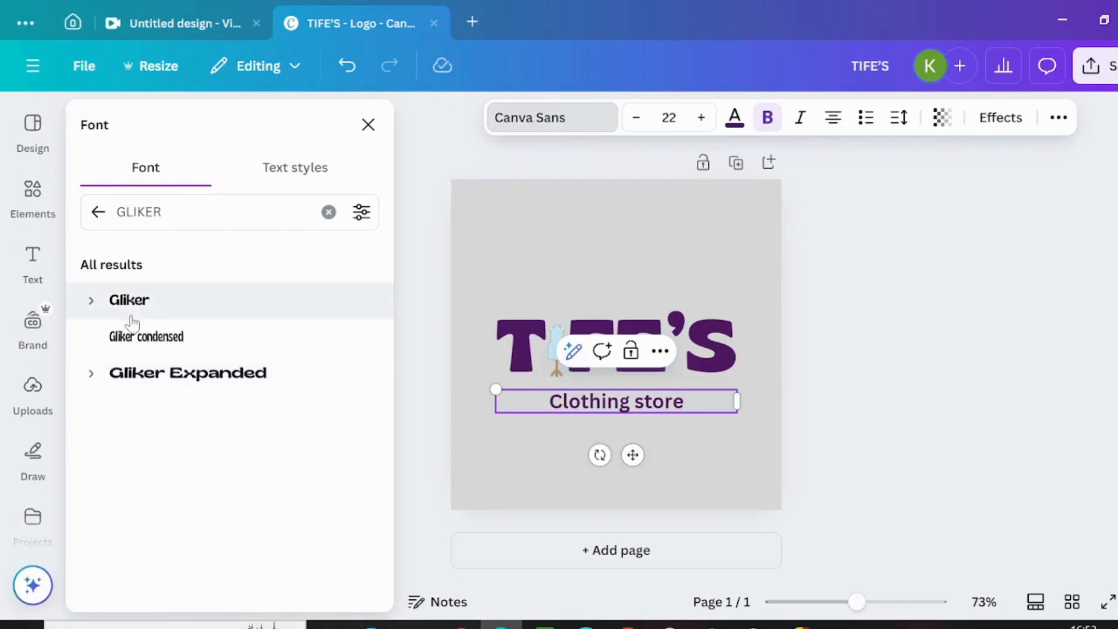
pyautogui.click(133, 314)
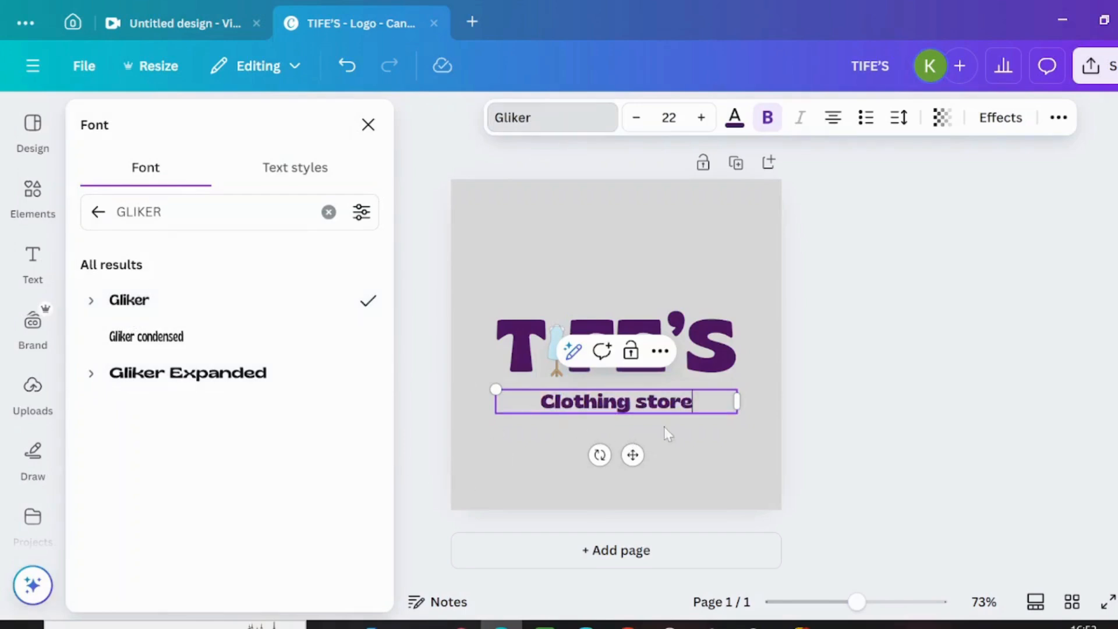
pyautogui.click(640, 119)
pyautogui.click(641, 119)
pyautogui.click(640, 120)
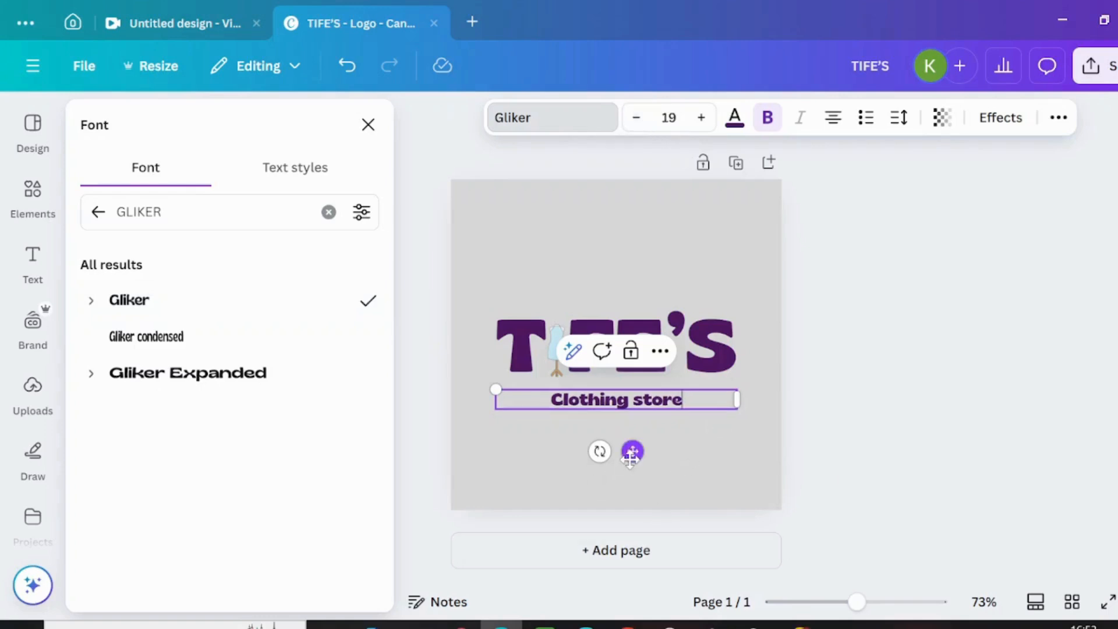
pyautogui.moveTo(631, 453); pyautogui.dragTo(644, 453)
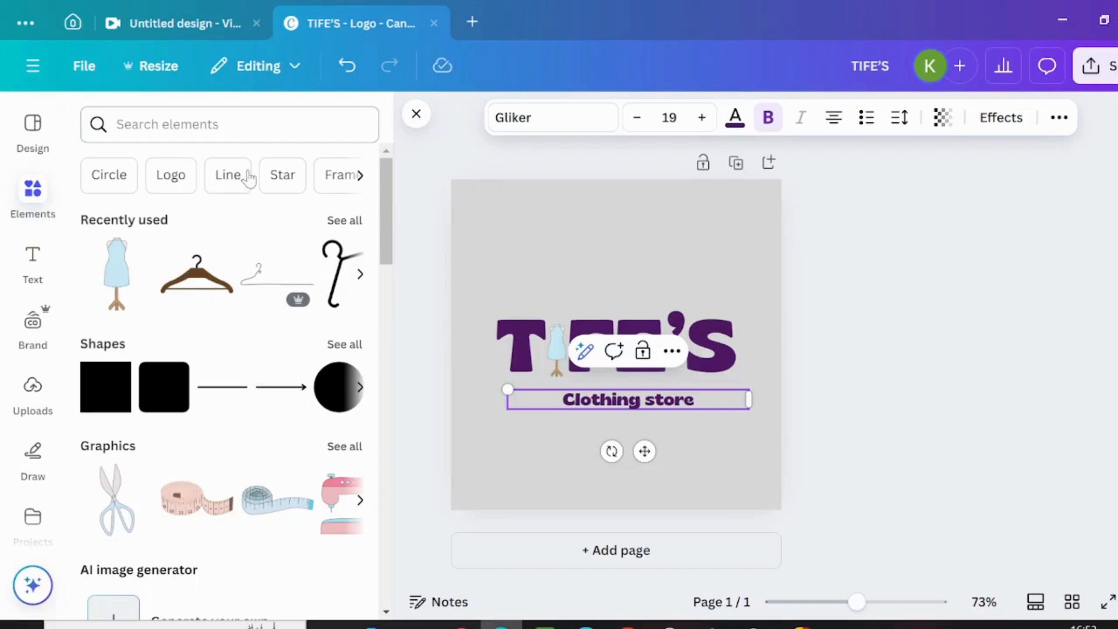
# Step: Add the recently used black line hanger graphic, rotate it upright and place it above the TIFE'S heading
pyautogui.click(336, 221)
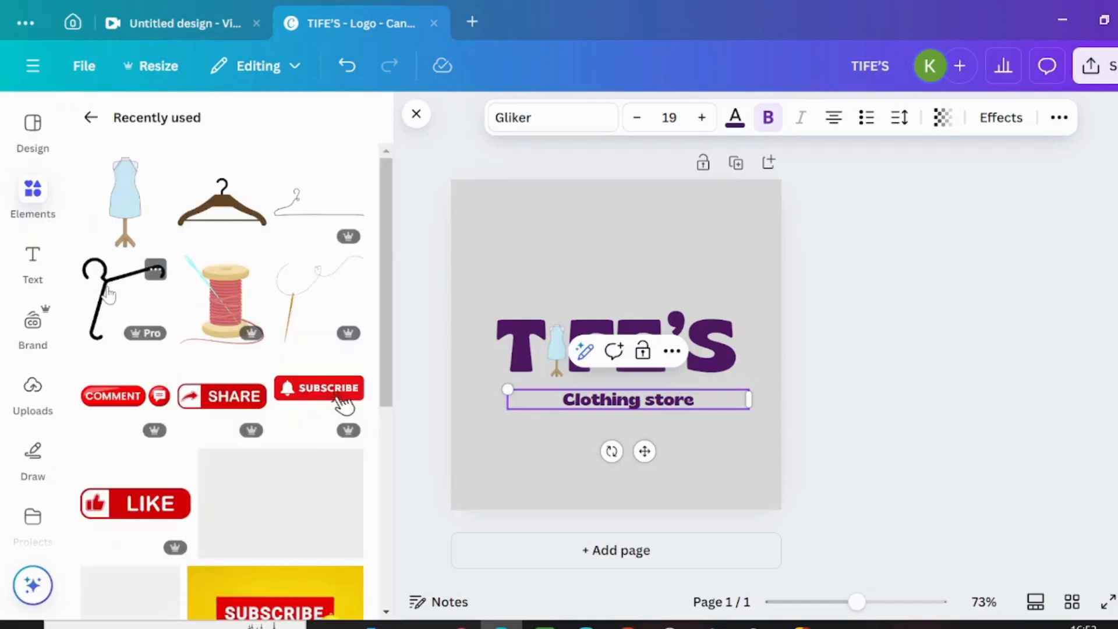
pyautogui.click(108, 294)
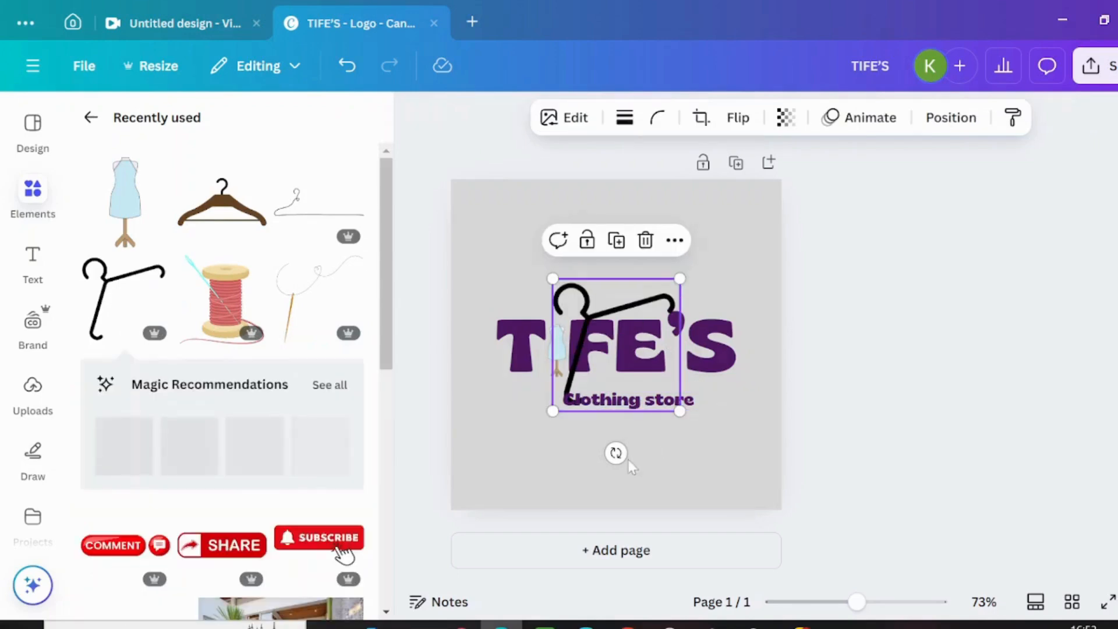
pyautogui.moveTo(616, 453); pyautogui.dragTo(532, 453)
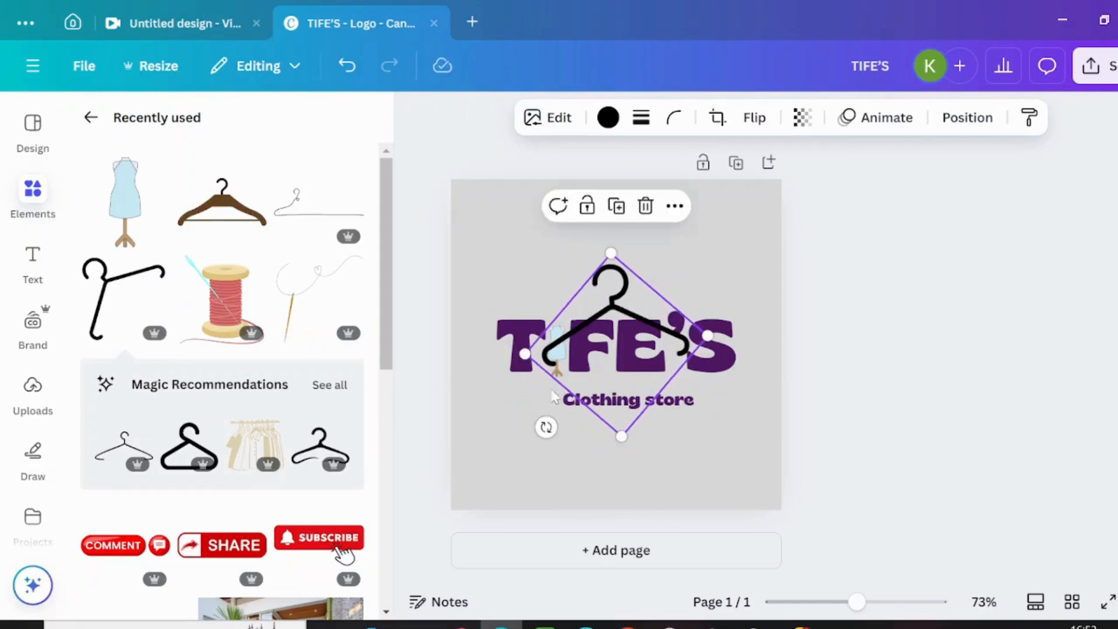
pyautogui.moveTo(610, 320); pyautogui.dragTo(602, 288)
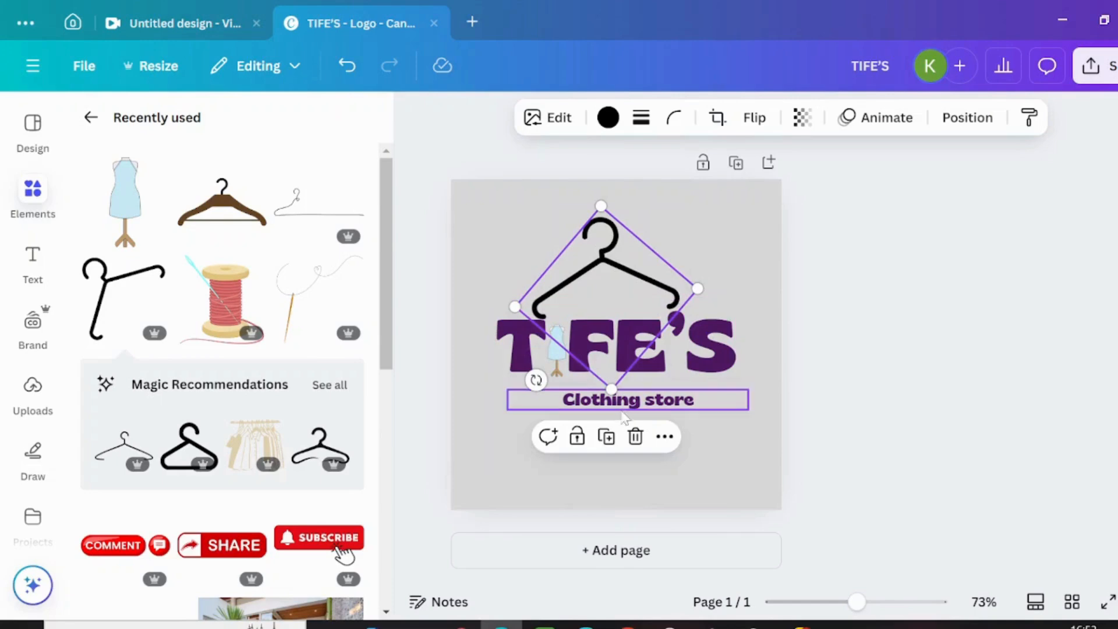
pyautogui.moveTo(527, 381); pyautogui.dragTo(524, 382)
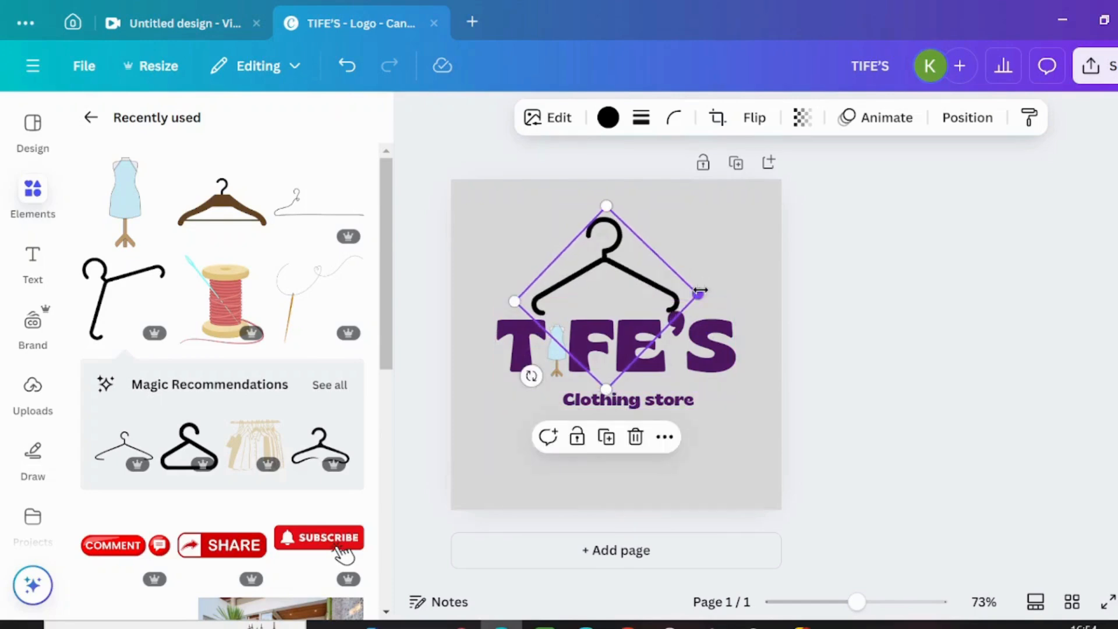
# Step: Enlarge the hanger to span nearly the full width of the heading and fine-tune its rotation
pyautogui.moveTo(730, 306); pyautogui.dragTo(736, 309)
pyautogui.moveTo(511, 302); pyautogui.dragTo(484, 302)
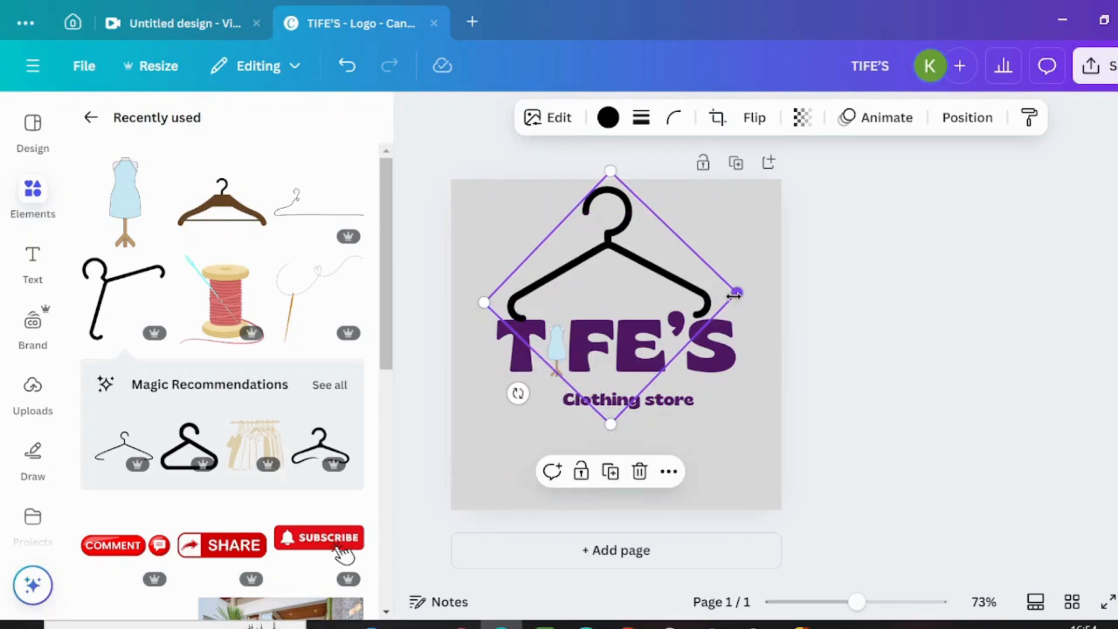
pyautogui.moveTo(733, 296); pyautogui.dragTo(740, 311)
pyautogui.moveTo(520, 397); pyautogui.dragTo(507, 394)
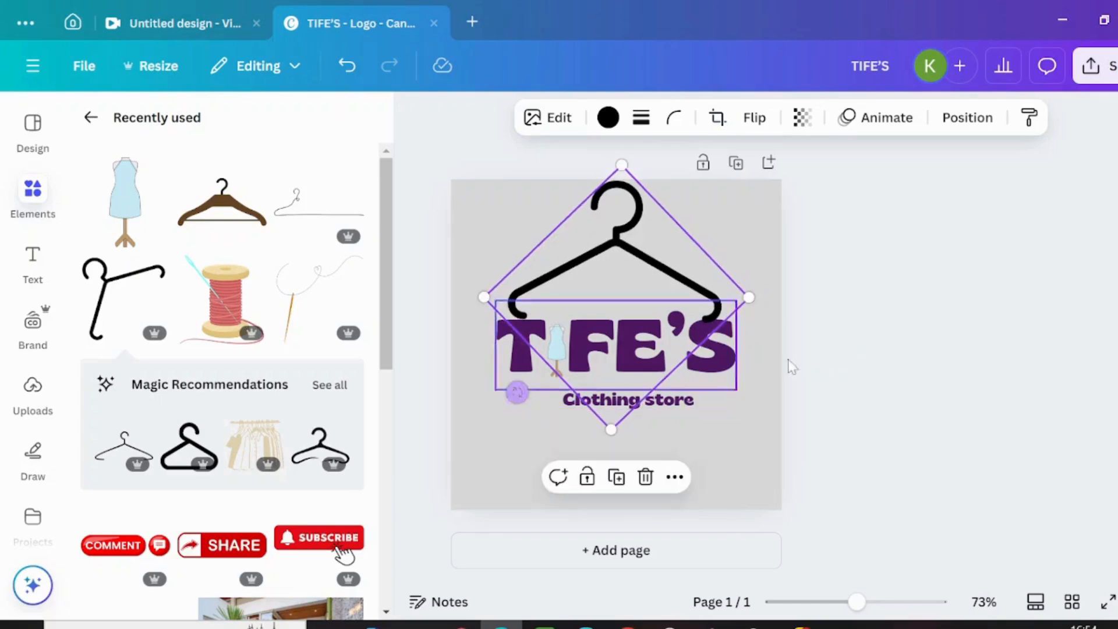
pyautogui.click(732, 429)
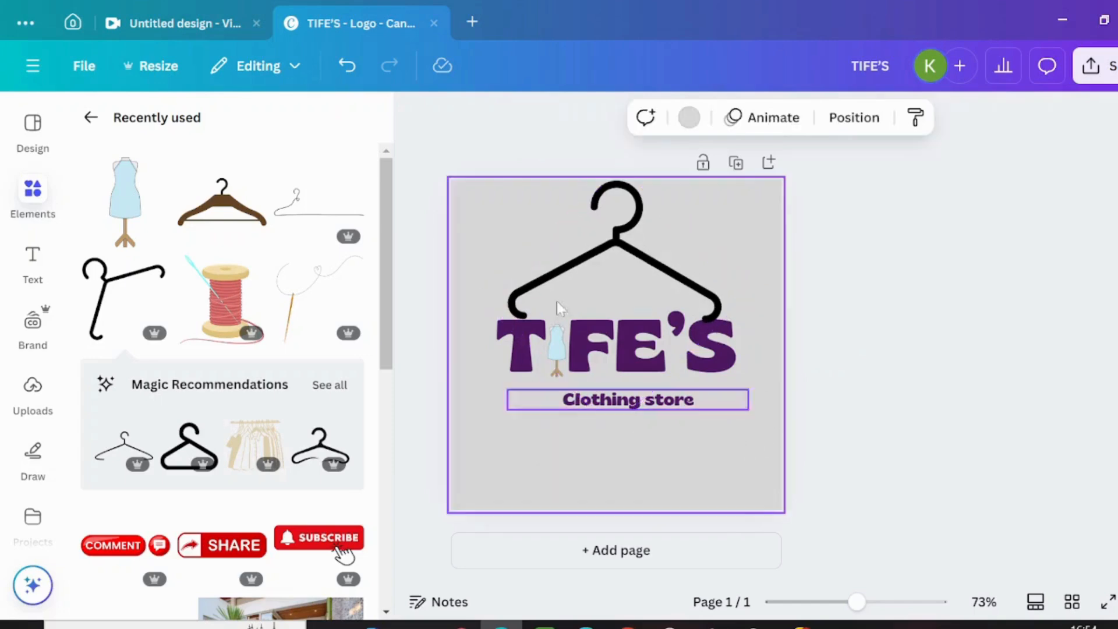
# Step: Reduce the TIFE'S heading's font size to 78.2 and move it down slightly beneath the hanger
pyautogui.click(502, 368)
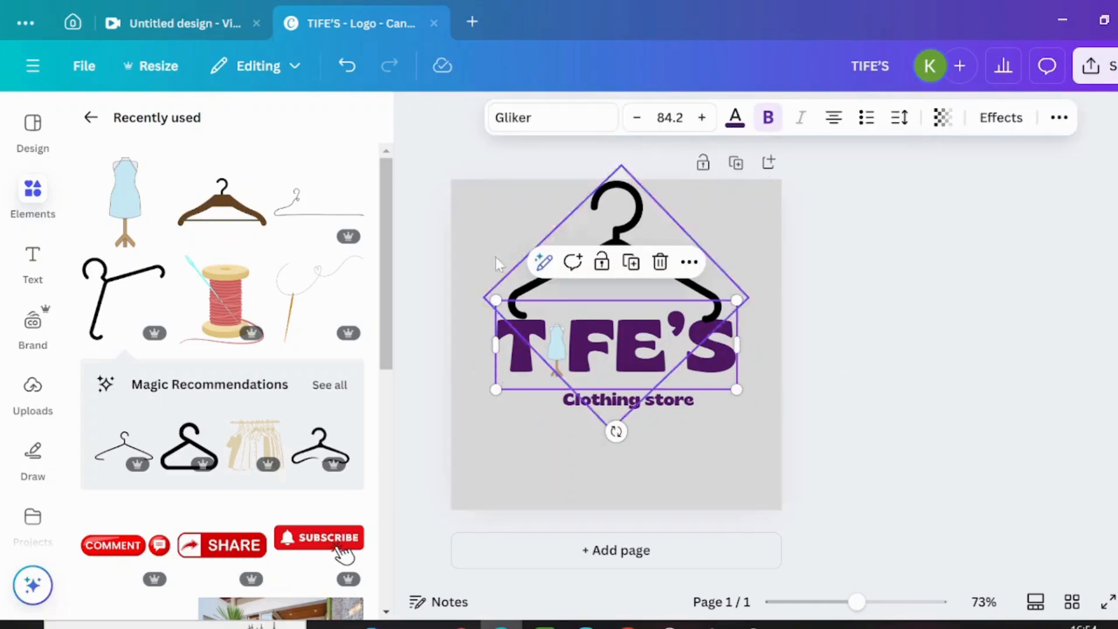
pyautogui.click(636, 117)
pyautogui.click(637, 117)
pyautogui.click(637, 117)
pyautogui.click(636, 118)
pyautogui.click(636, 118)
pyautogui.click(634, 124)
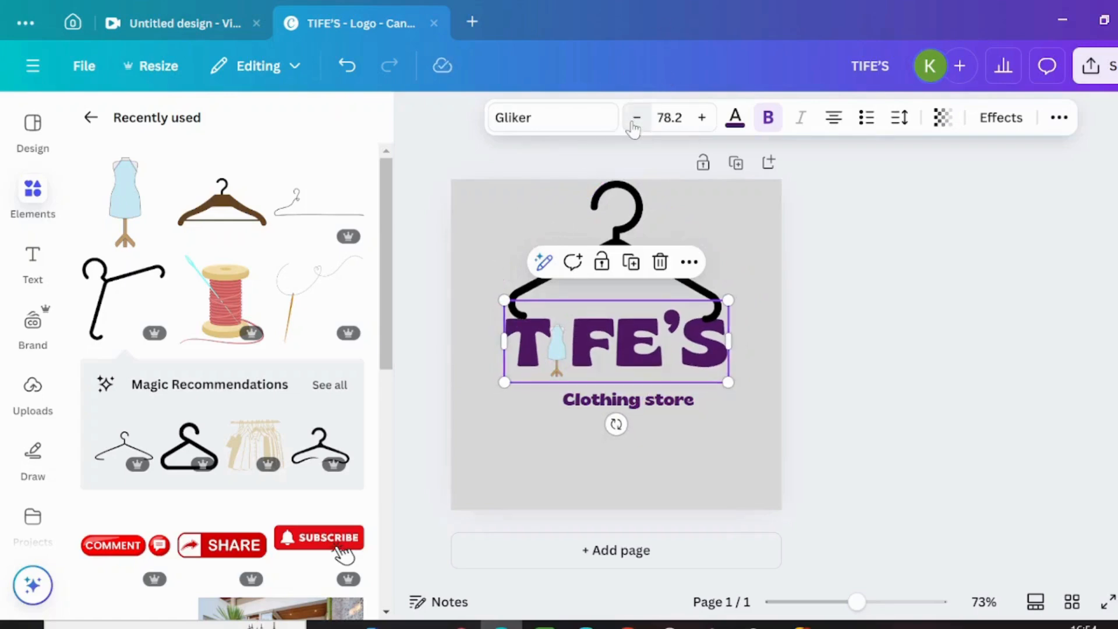
pyautogui.moveTo(693, 359); pyautogui.dragTo(692, 364)
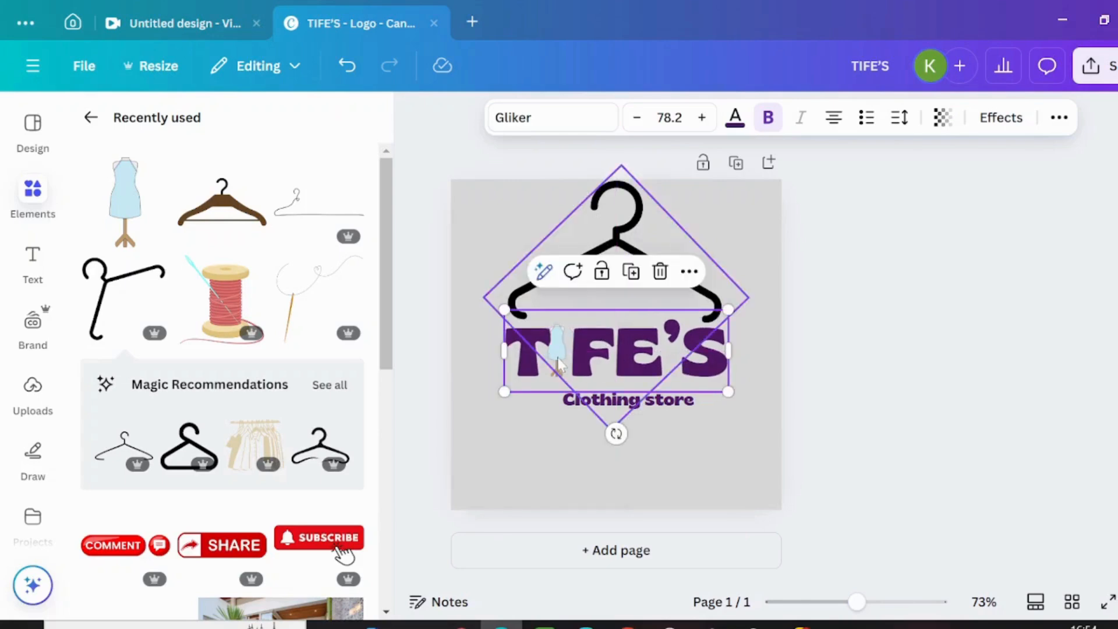
# Step: Move the hanger aside past the page's right edge and lower the mannequin to line up with the heading letters
pyautogui.click(566, 351)
pyautogui.moveTo(579, 349); pyautogui.dragTo(823, 327)
pyautogui.click(547, 358)
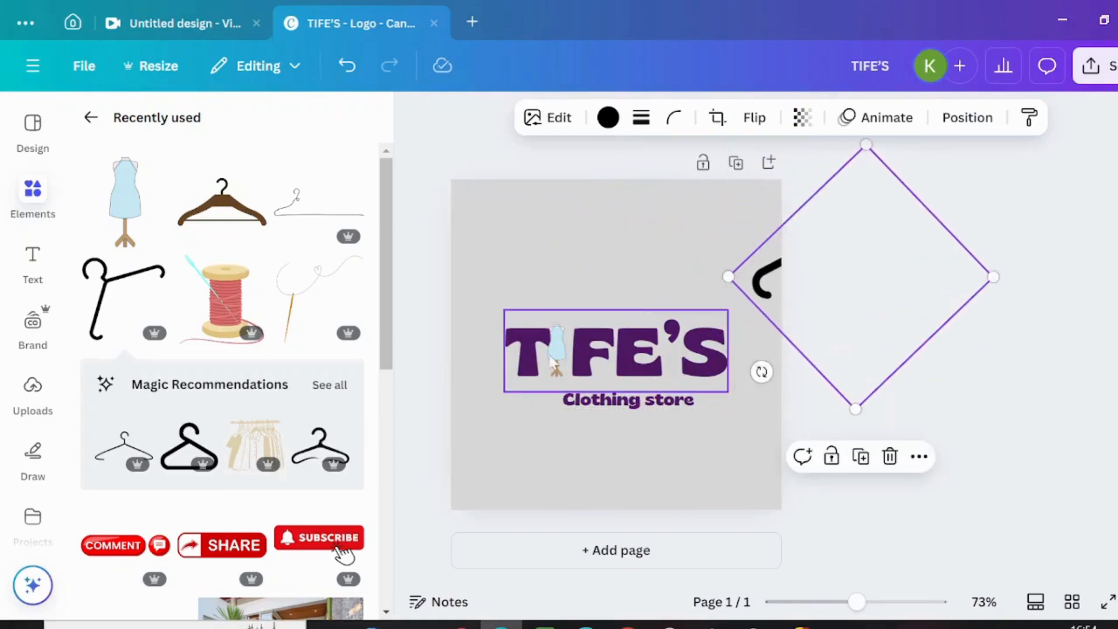
pyautogui.moveTo(560, 361); pyautogui.dragTo(560, 374)
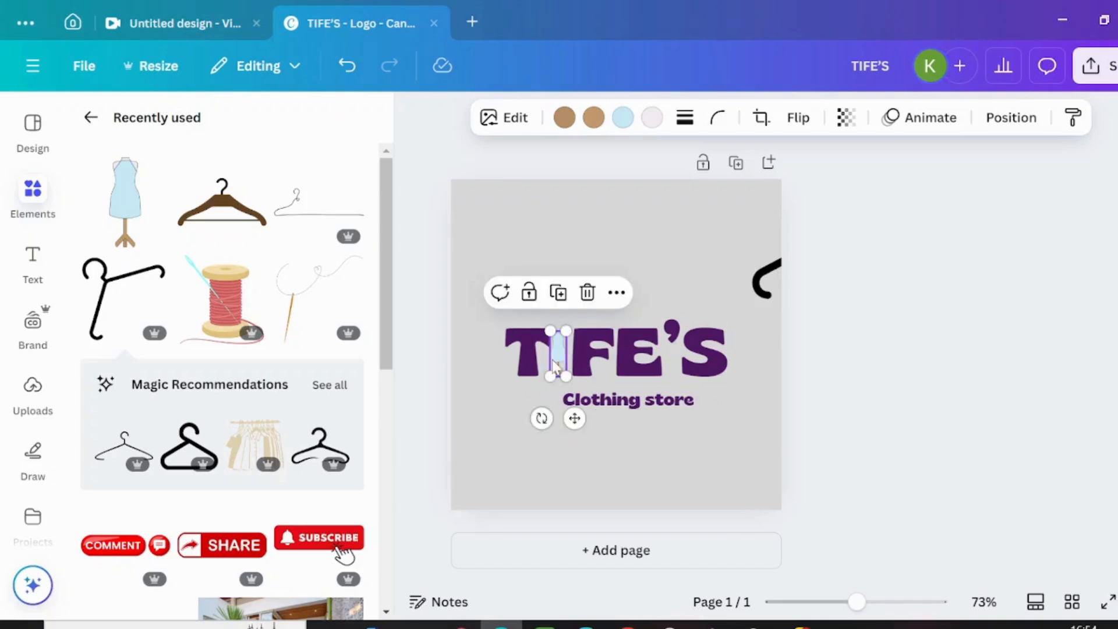
# Step: Shift the heading and mannequin slightly up and right, and move the subheading left beneath the heading
pyautogui.click(595, 356)
pyautogui.moveTo(595, 351); pyautogui.dragTo(566, 348)
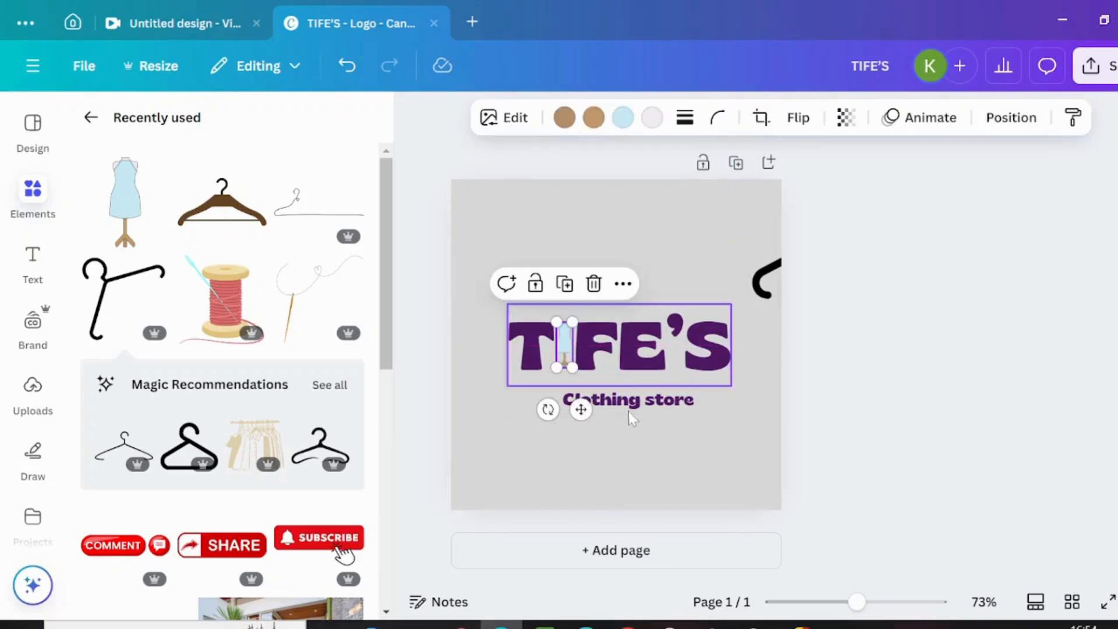
pyautogui.moveTo(650, 396); pyautogui.dragTo(625, 388)
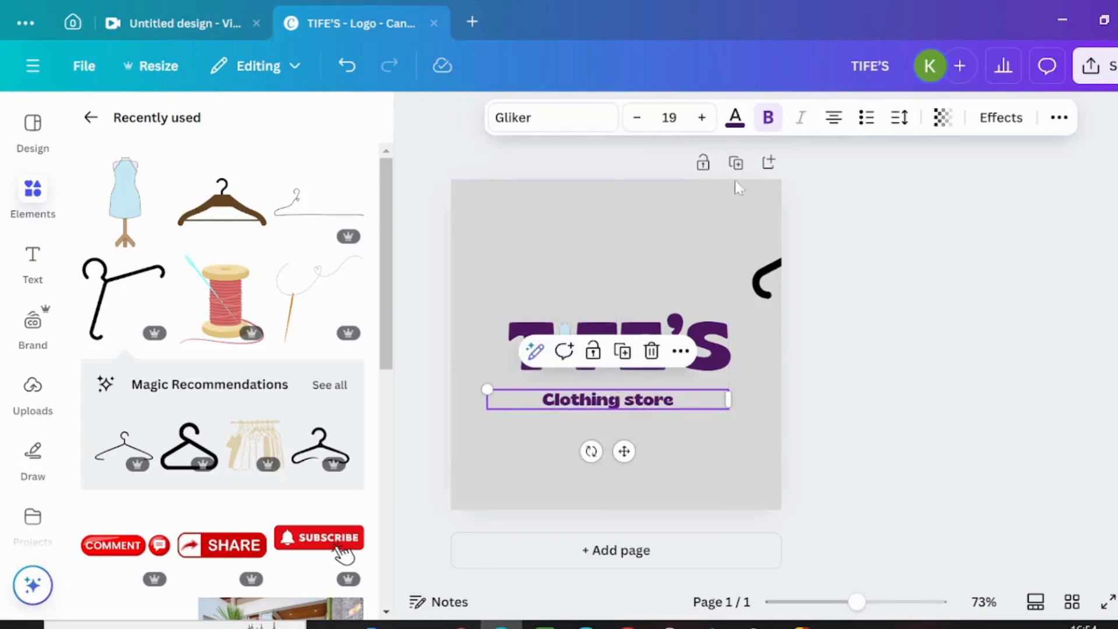
# Step: Move the hanger back above the heading and shrink it to sit within the heading's width
pyautogui.click(767, 282)
pyautogui.moveTo(767, 282); pyautogui.dragTo(523, 291)
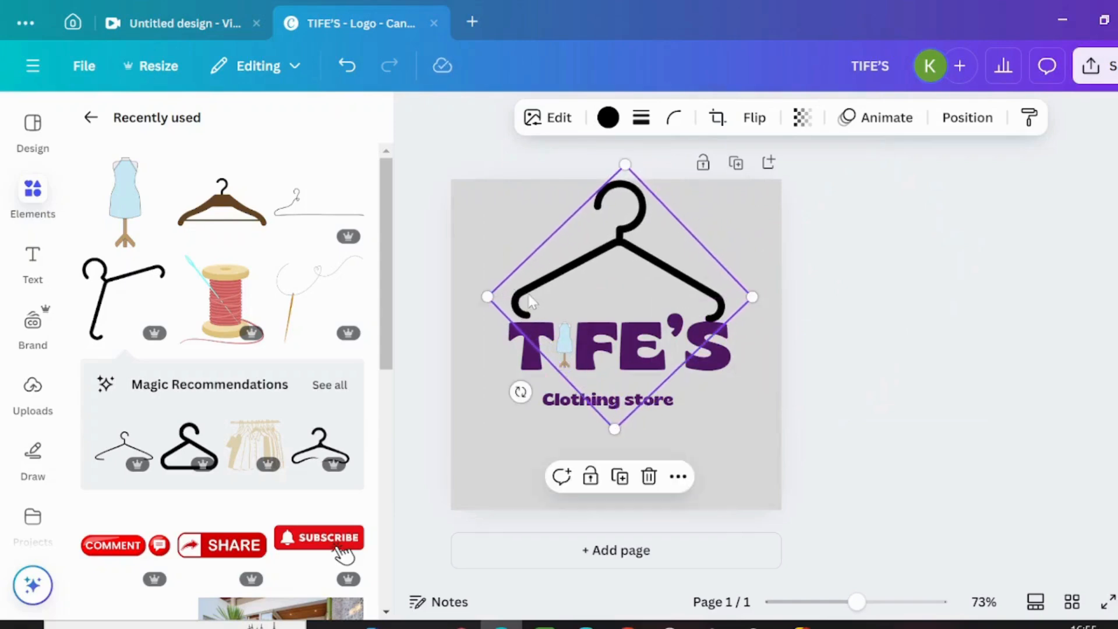
pyautogui.moveTo(624, 164); pyautogui.dragTo(624, 187)
pyautogui.moveTo(585, 271); pyautogui.dragTo(583, 264)
pyautogui.moveTo(621, 182); pyautogui.dragTo(624, 195)
pyautogui.moveTo(616, 293); pyautogui.dragTo(616, 287)
# Step: Recolor the hanger to the same dark purple as the heading text
pyautogui.click(608, 118)
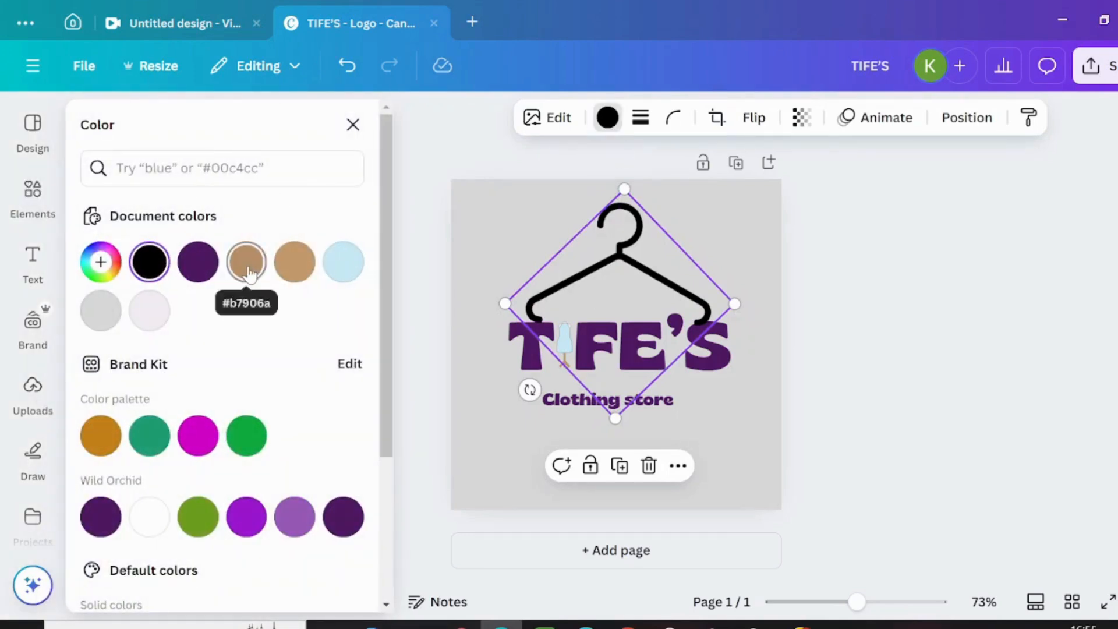
pyautogui.click(198, 262)
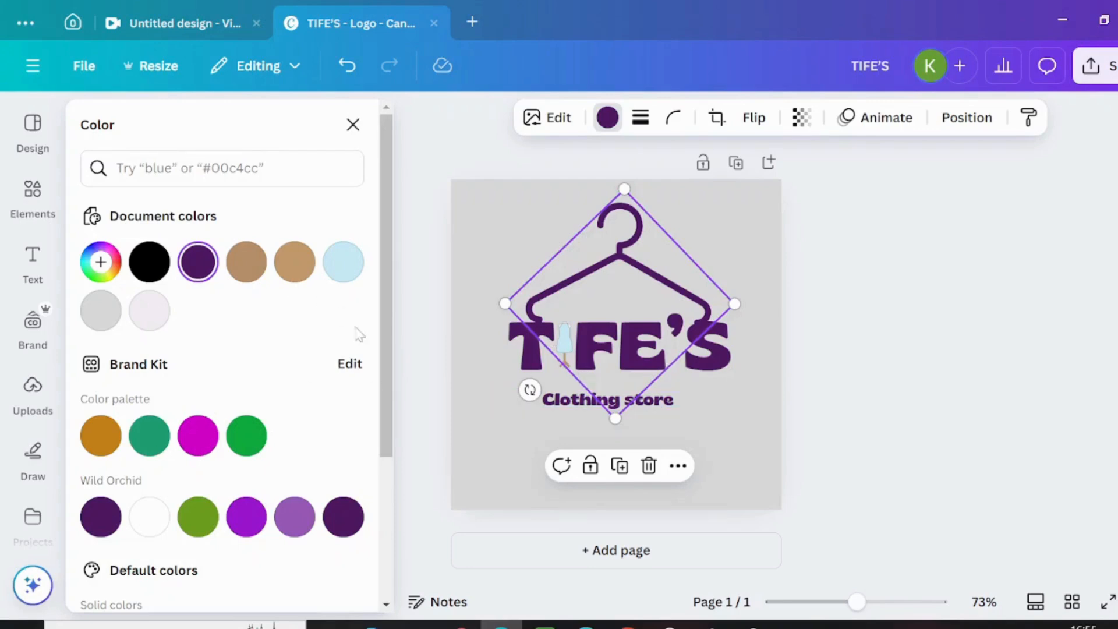
pyautogui.click(669, 401)
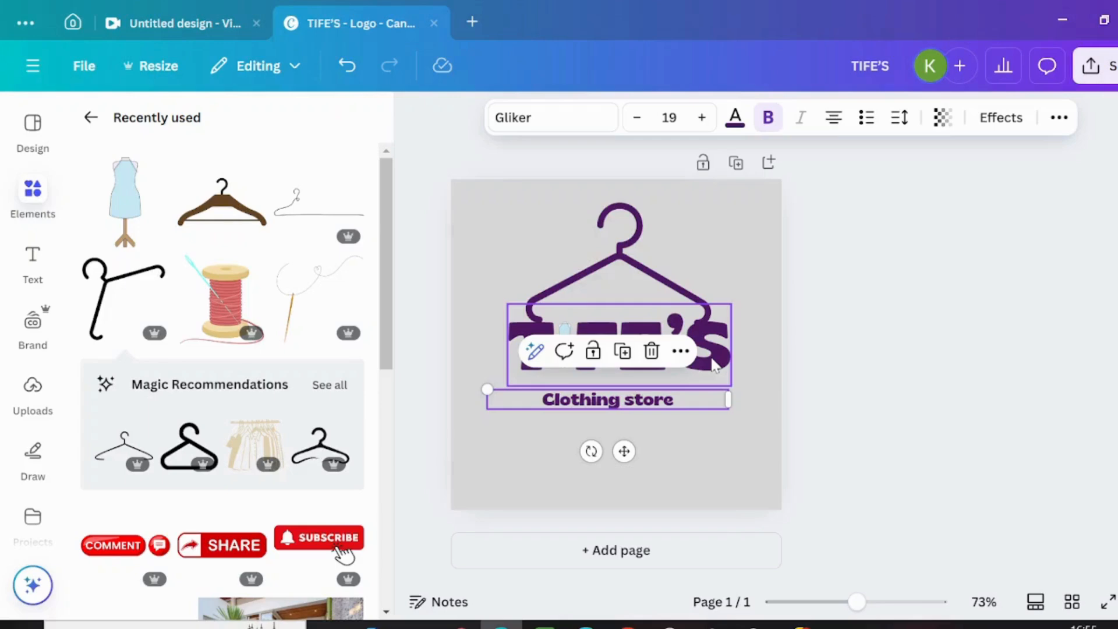
# Step: Apply the Lift effect to the TIFE'S heading with an intensity of 20
pyautogui.click(715, 366)
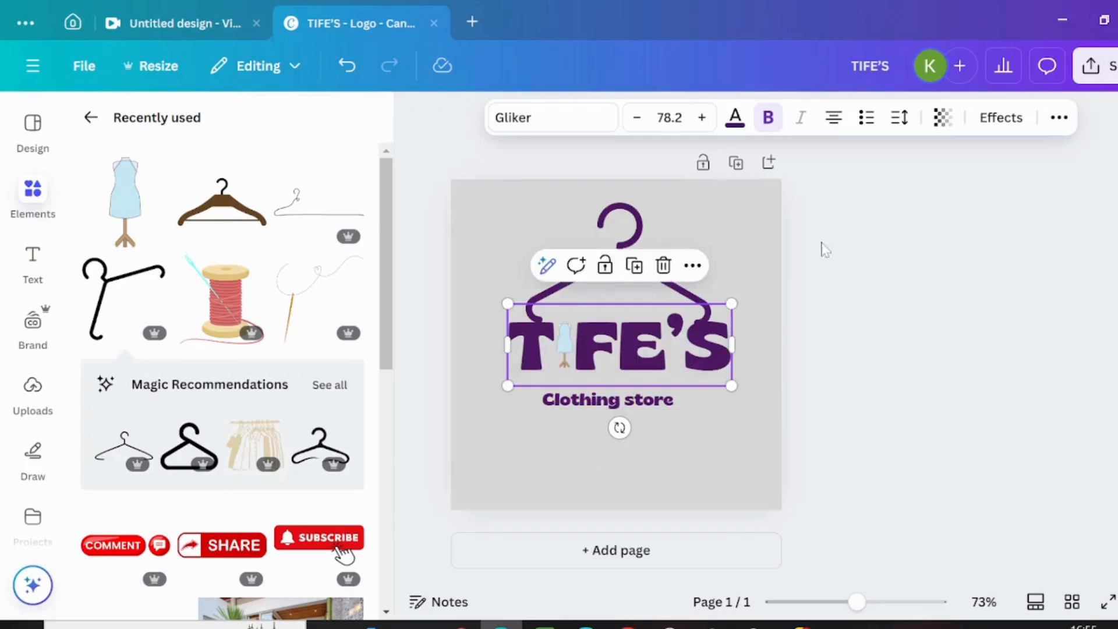
pyautogui.click(999, 120)
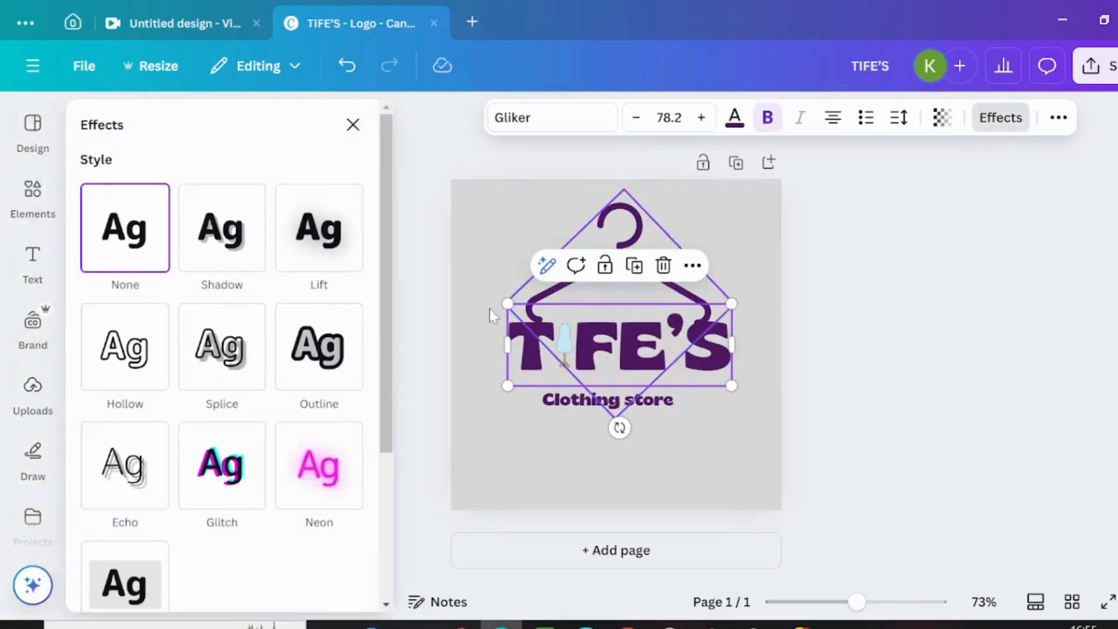
pyautogui.click(316, 252)
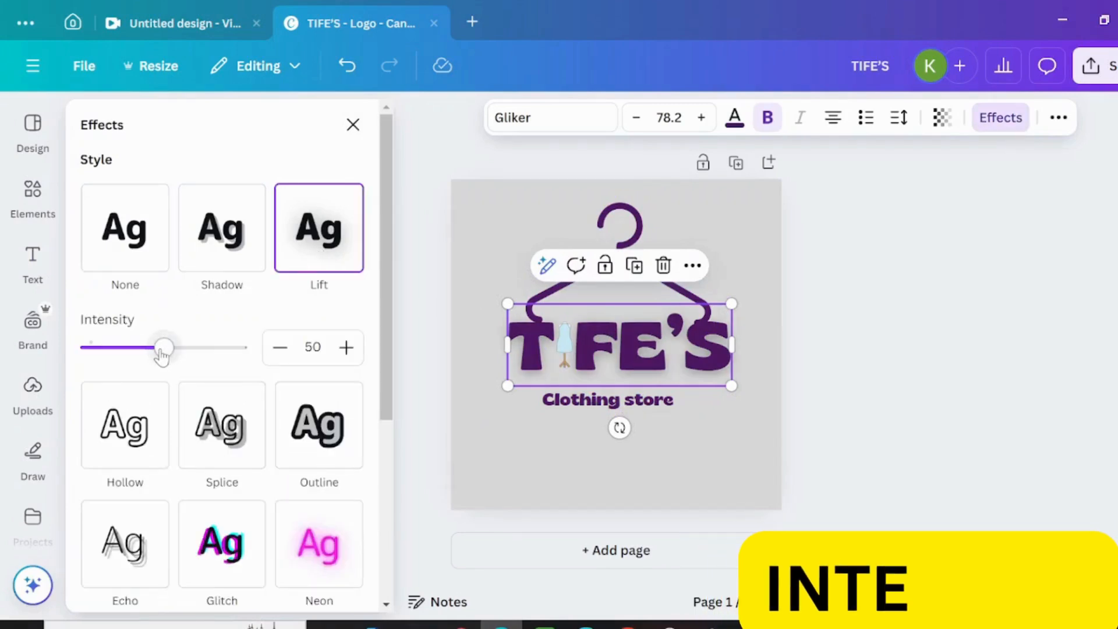
pyautogui.moveTo(161, 356); pyautogui.dragTo(119, 360)
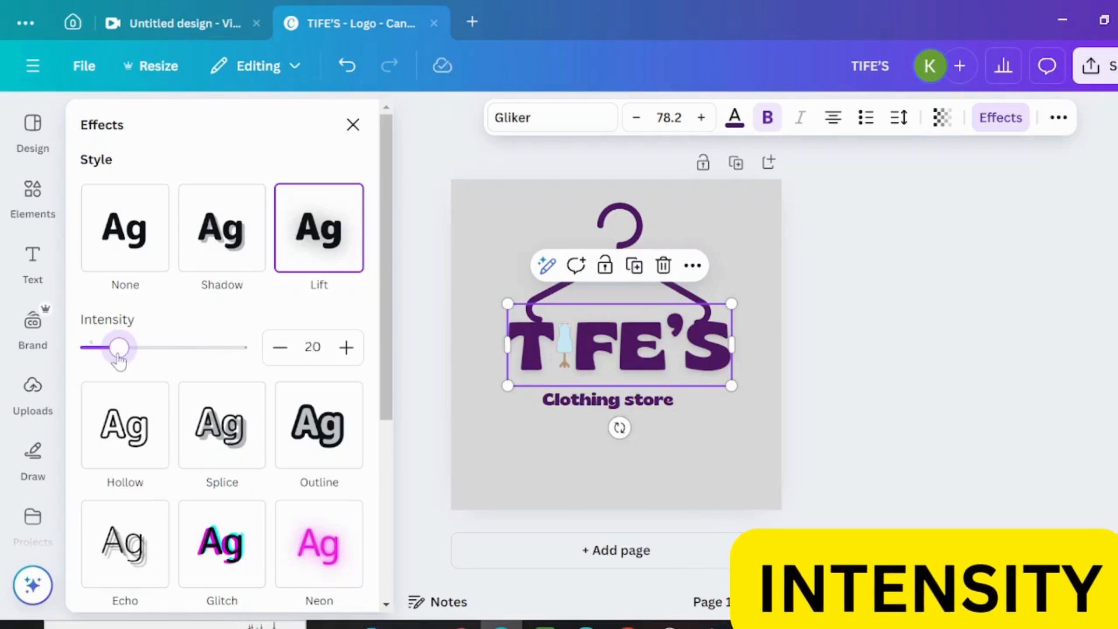
pyautogui.click(678, 476)
pyautogui.click(631, 401)
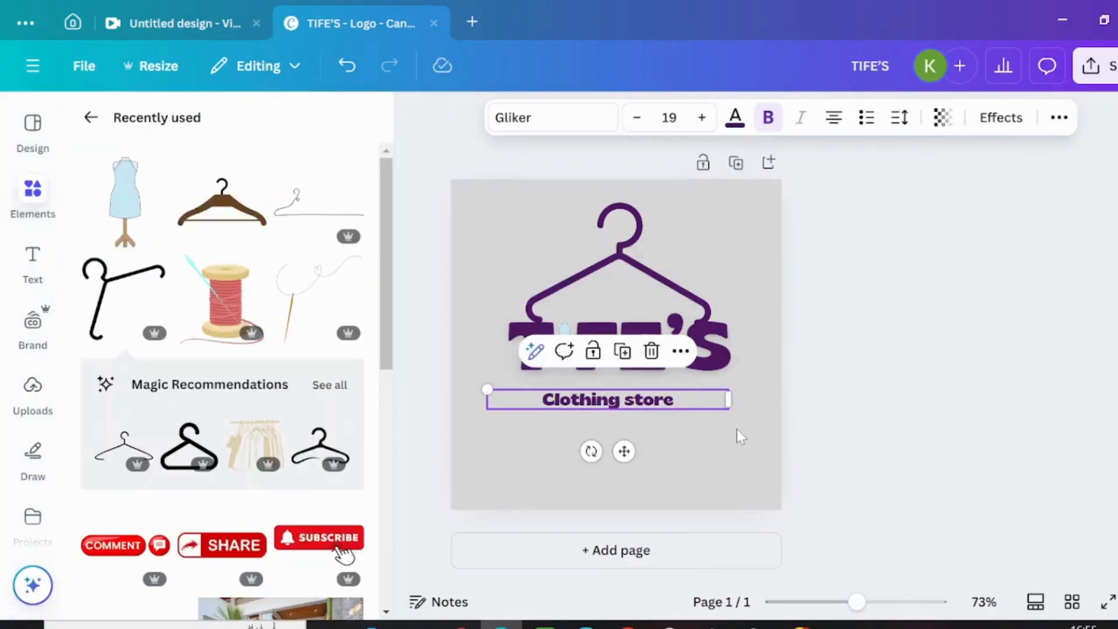
pyautogui.click(763, 336)
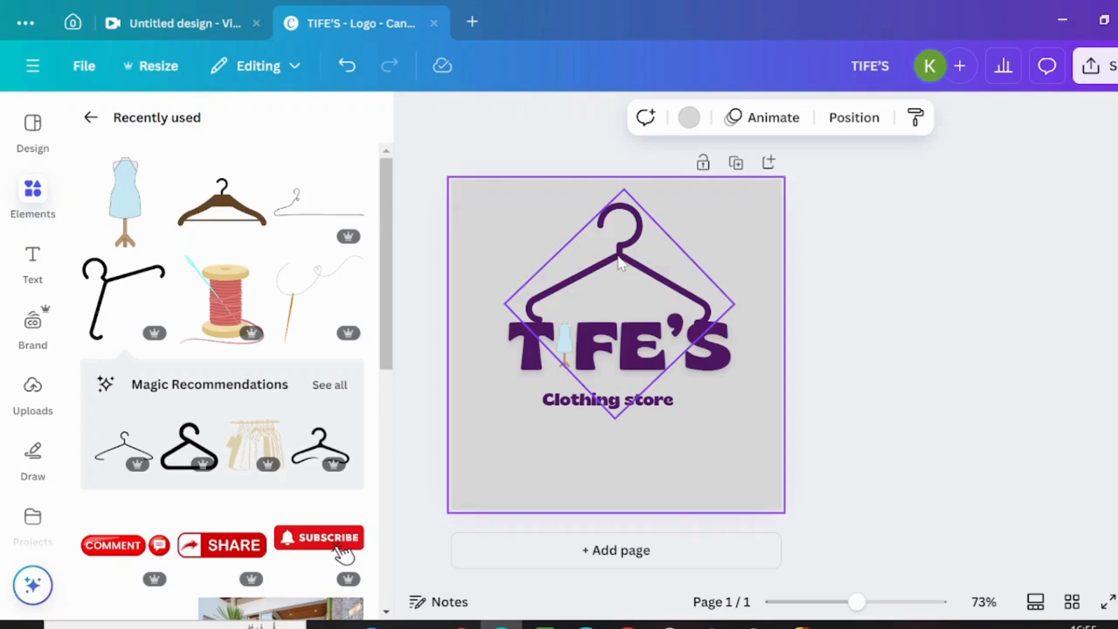
# Step: Group the hanger, heading, mannequin and subheading, and align the group to the horizontal center of the page
pyautogui.moveTo(466, 188); pyautogui.dragTo(754, 453)
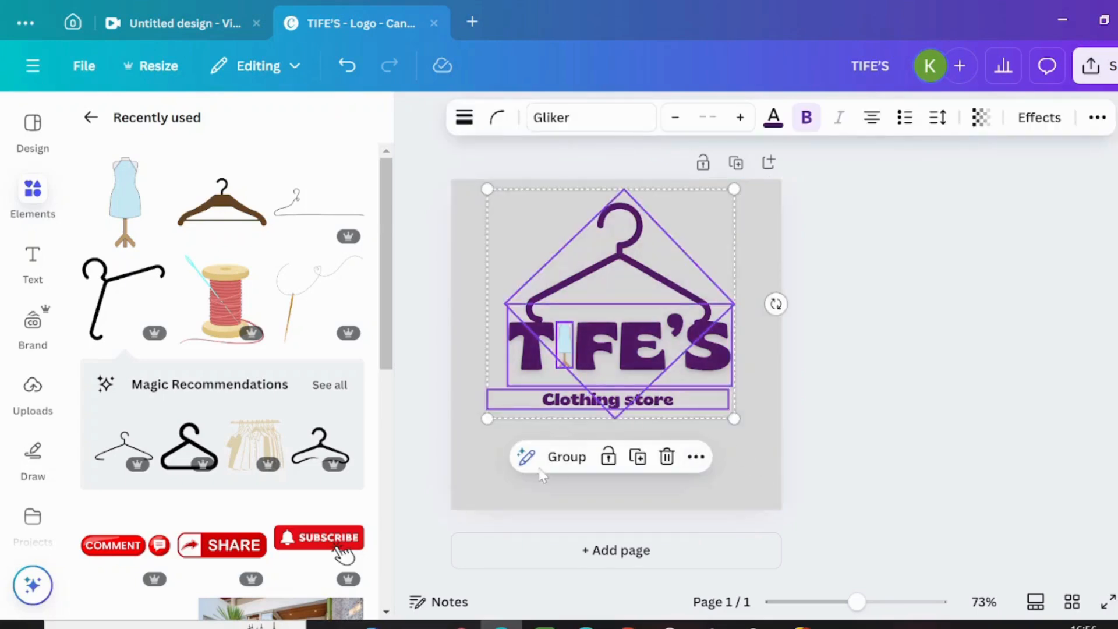
pyautogui.click(559, 457)
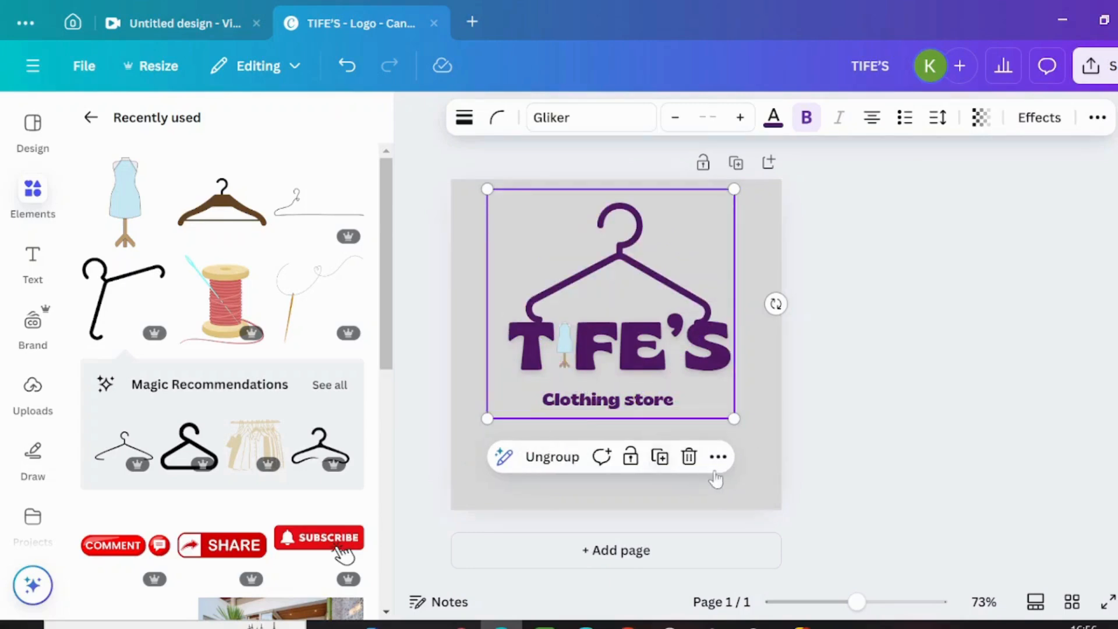
pyautogui.click(718, 457)
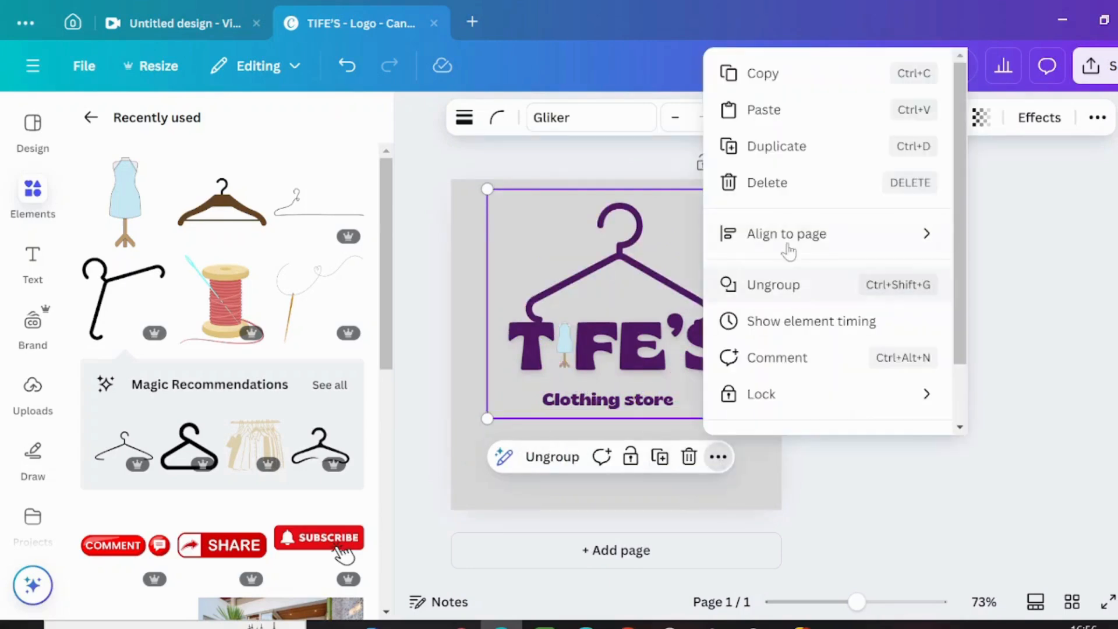
pyautogui.moveTo(788, 244)
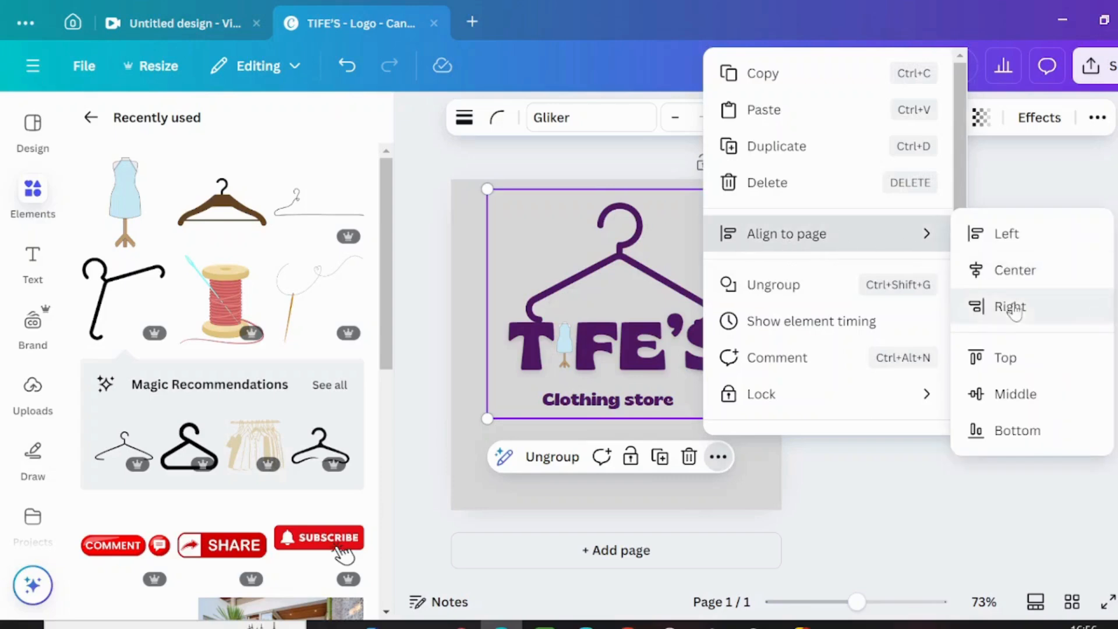
pyautogui.click(1018, 277)
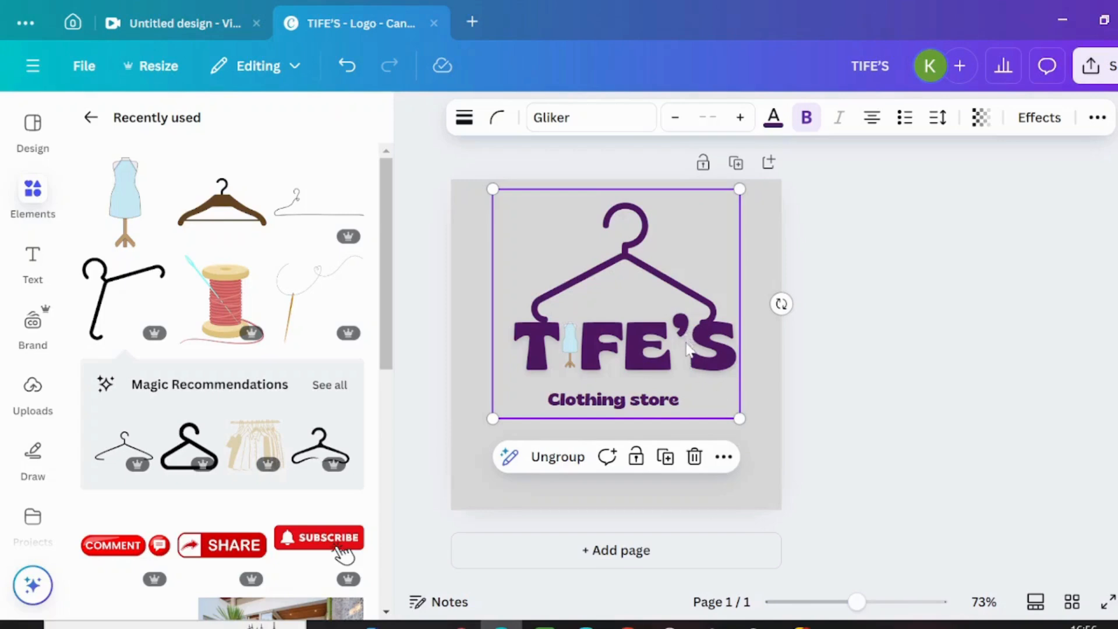
# Step: Move the grouped logo slightly down the page and deselect it
pyautogui.moveTo(688, 349); pyautogui.dragTo(688, 364)
pyautogui.click(495, 386)
pyautogui.click(753, 480)
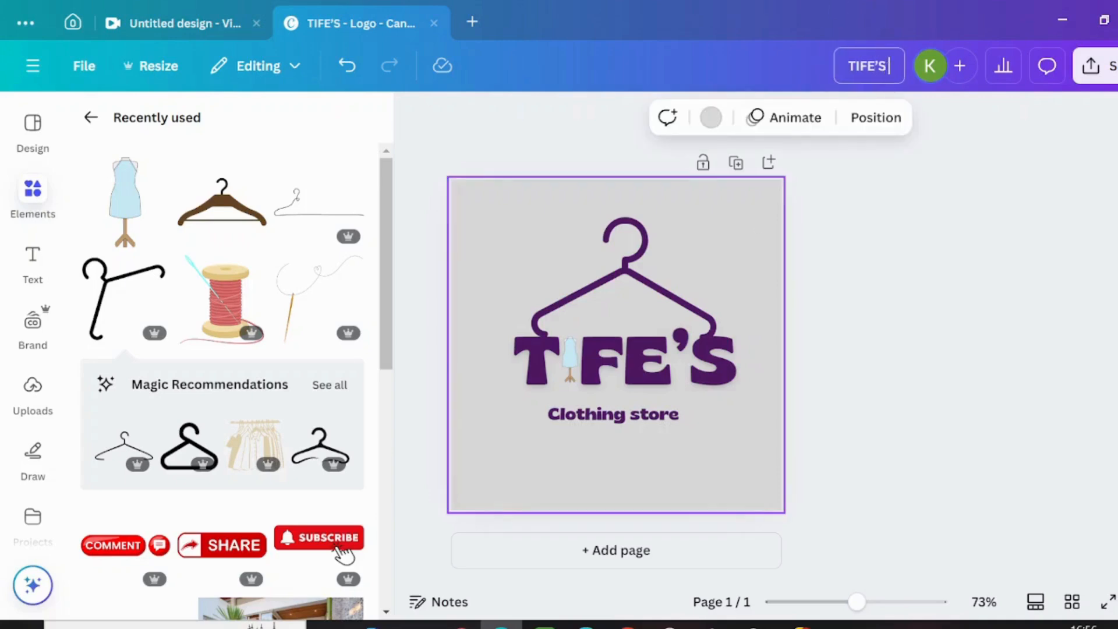
# Step: Rename the design "TIFE'S logo" and download it as a PNG at 1,063 × 1,063 px
pyautogui.write('logo')
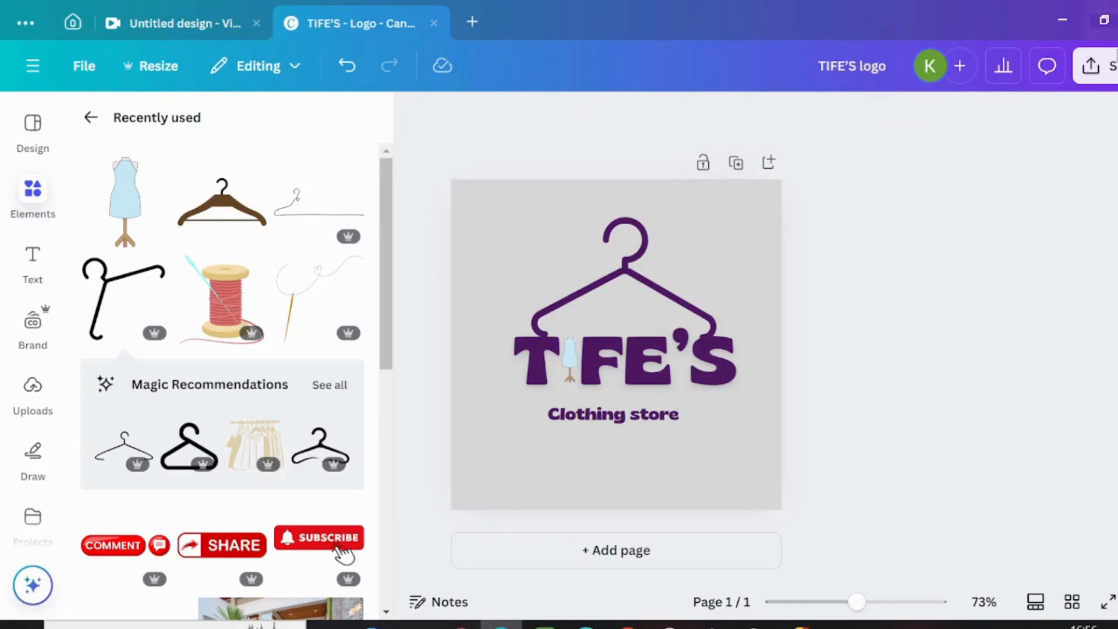
pyautogui.click(1093, 65)
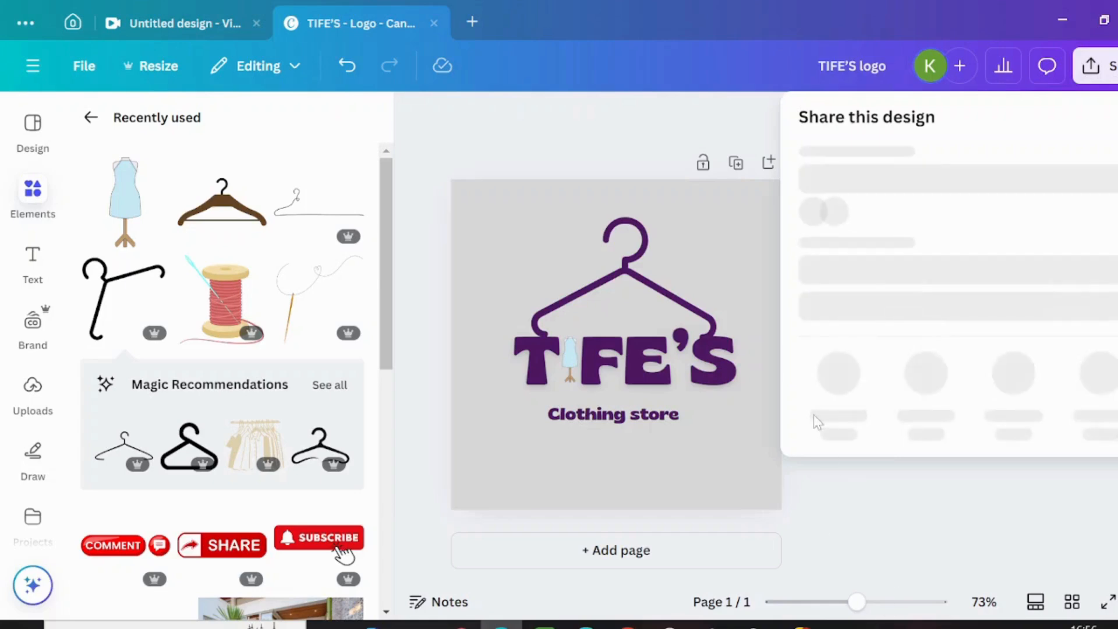
pyautogui.click(837, 408)
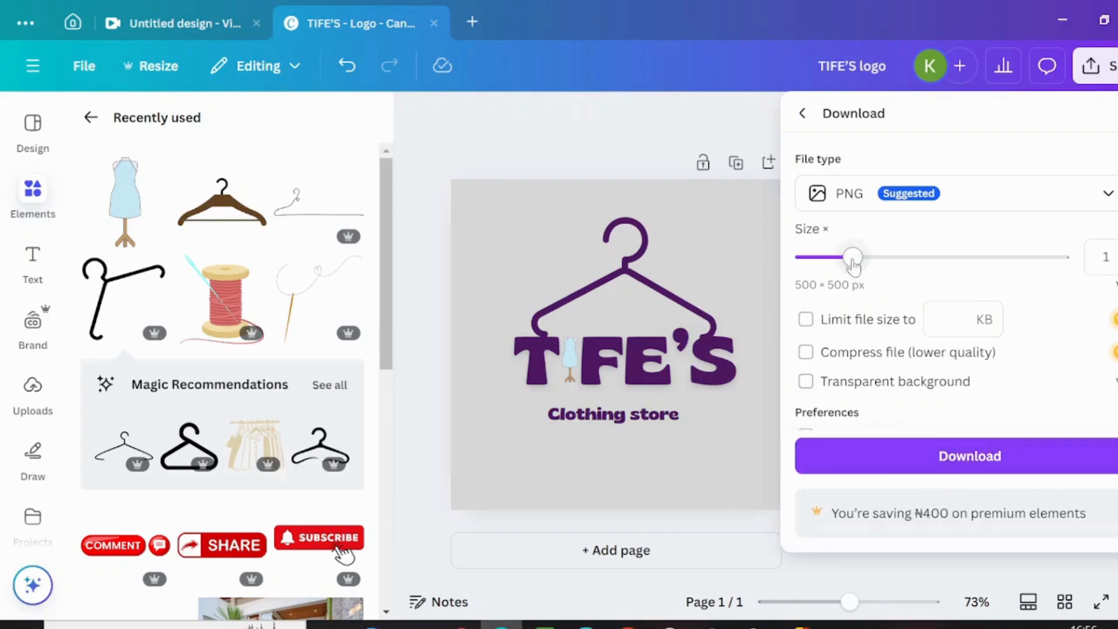
pyautogui.moveTo(852, 259); pyautogui.dragTo(962, 261)
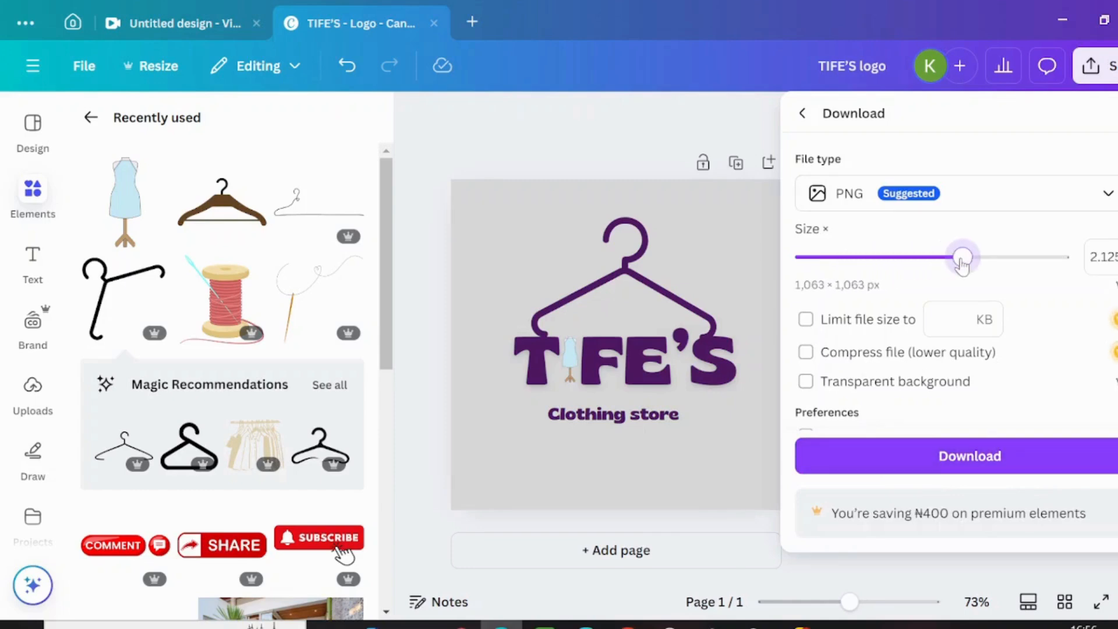
pyautogui.click(943, 456)
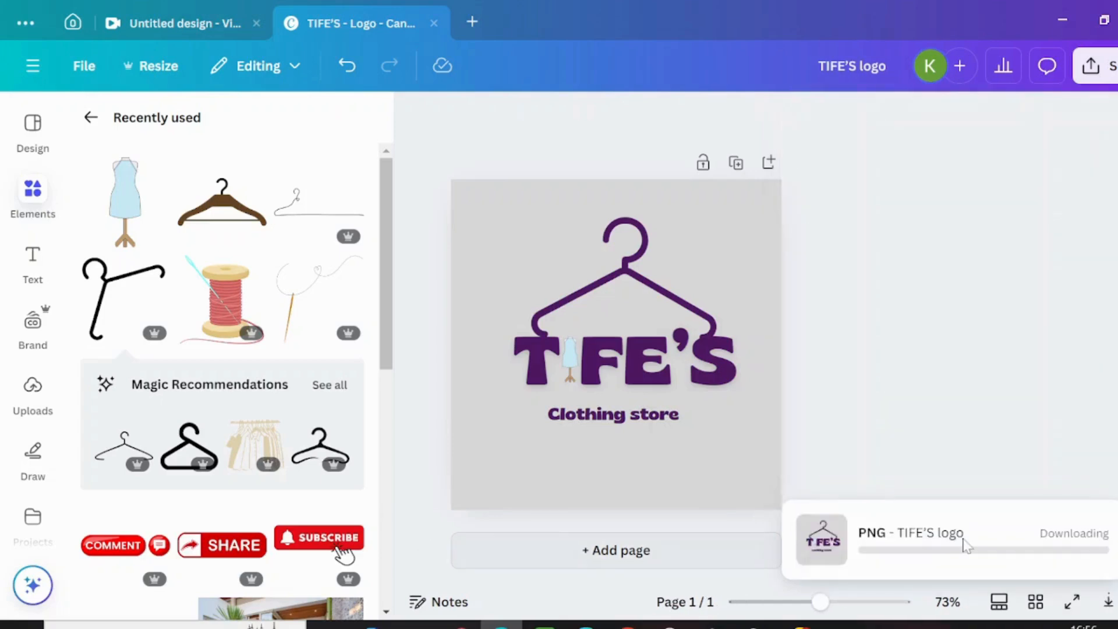